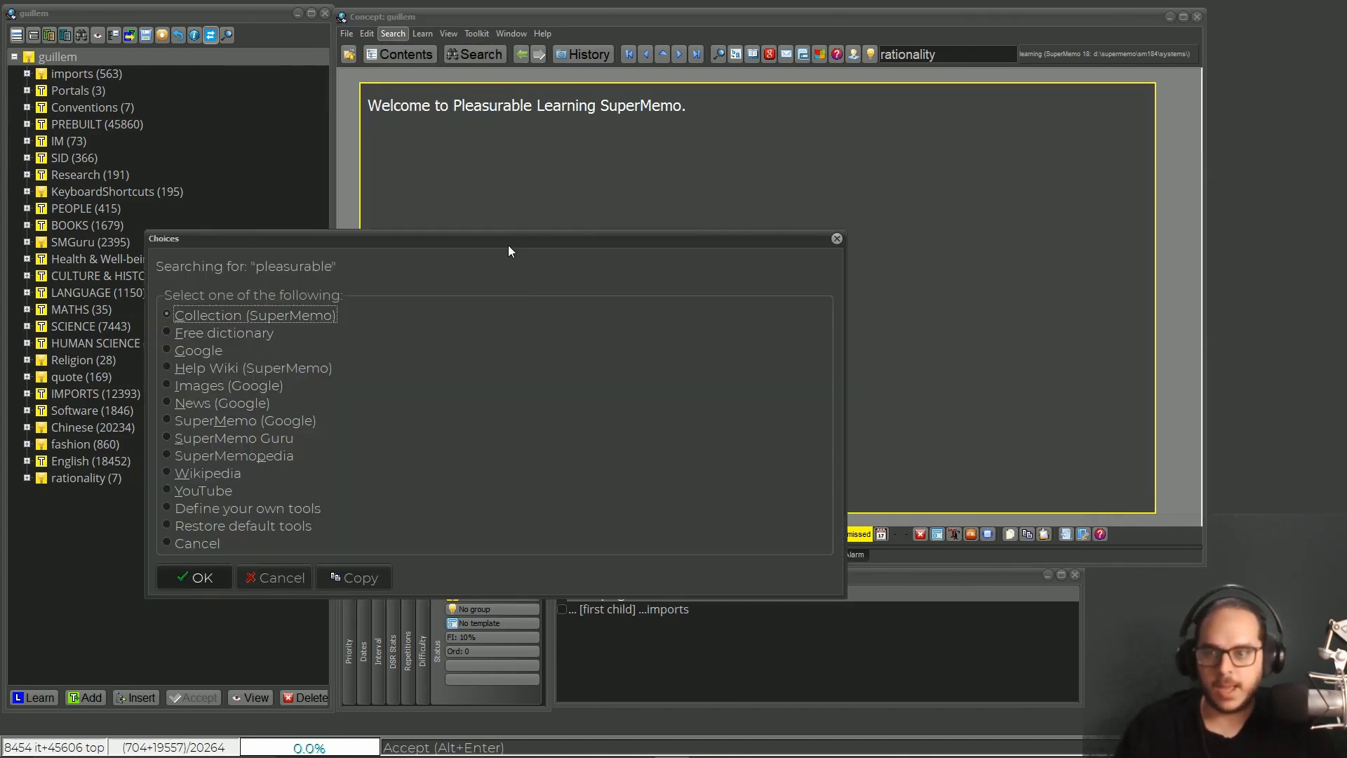
Open the search.ini file for editing through the option to define your own search tools
left_click_drag(508, 245, 808, 116)
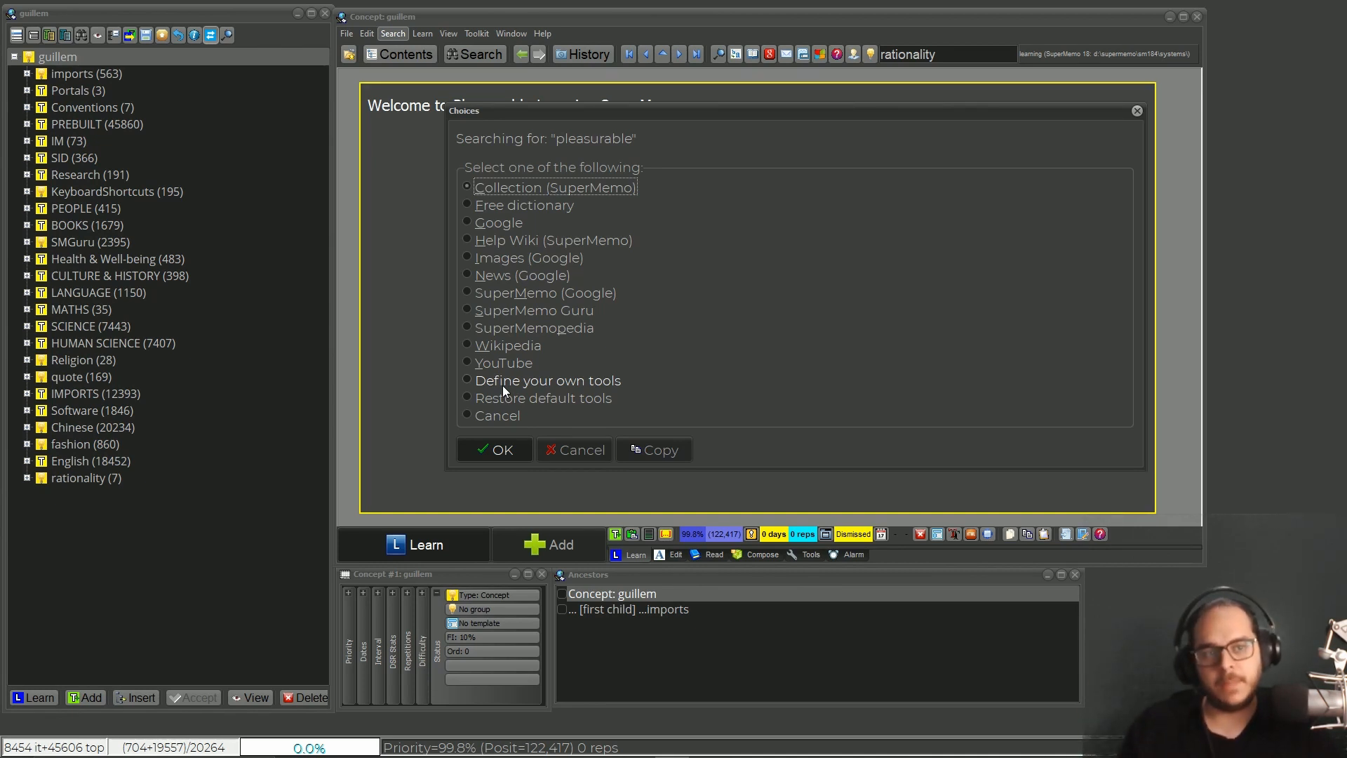
left_click(466, 385)
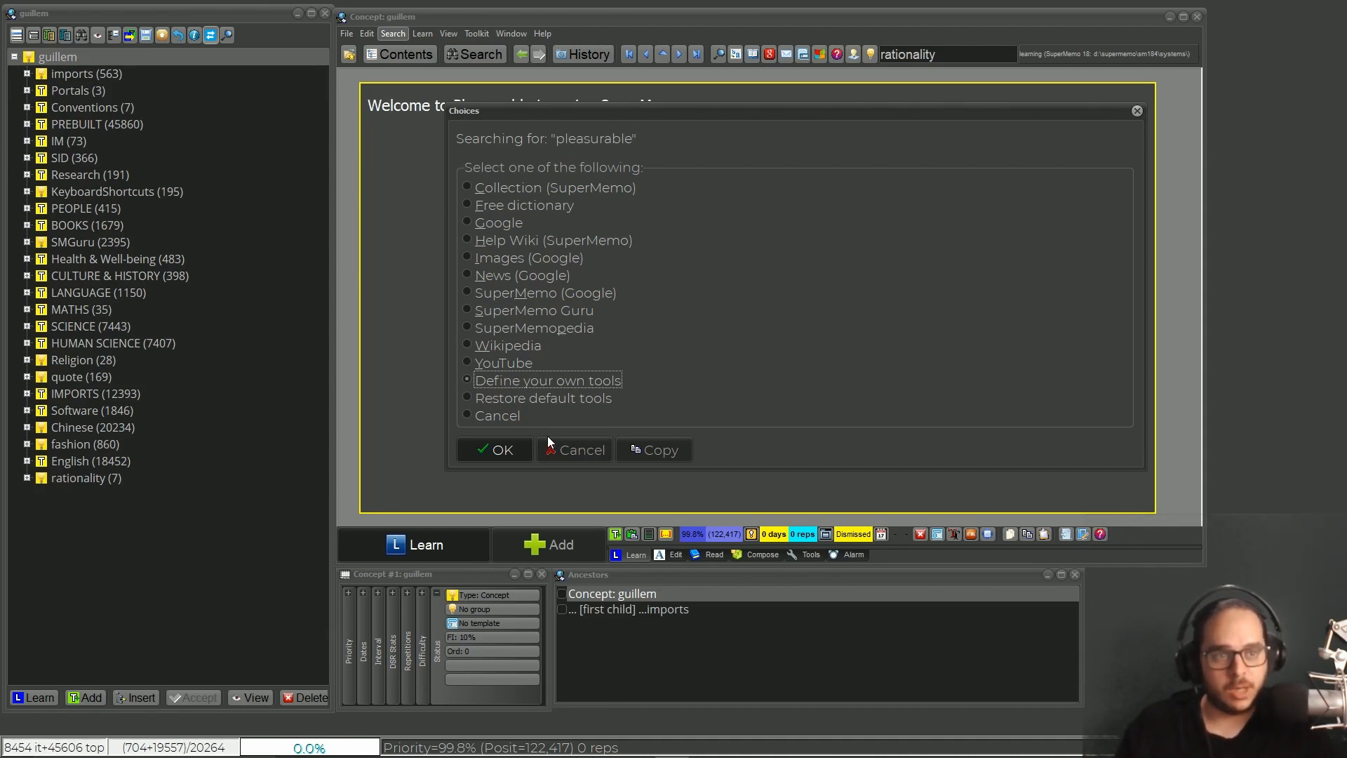
left_click(521, 449)
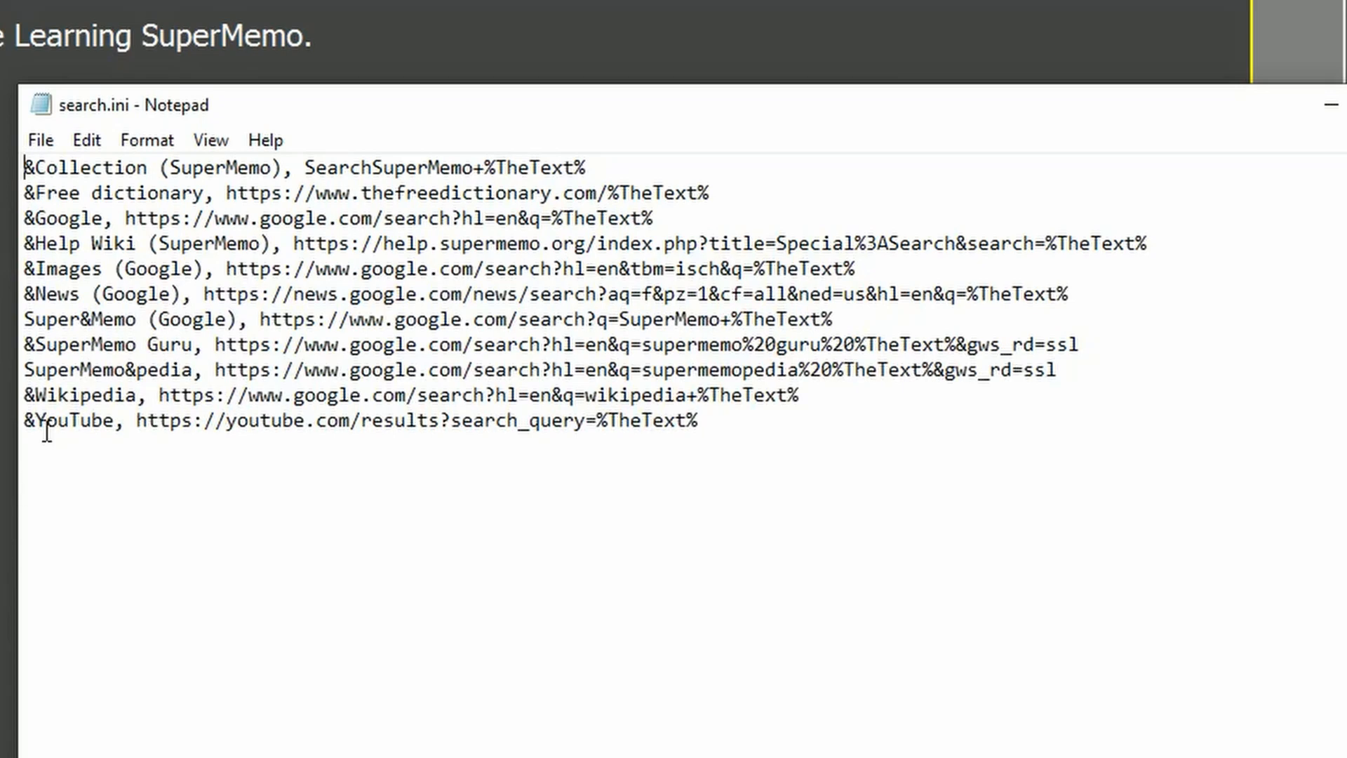
left_click_drag(36, 421, 17, 425)
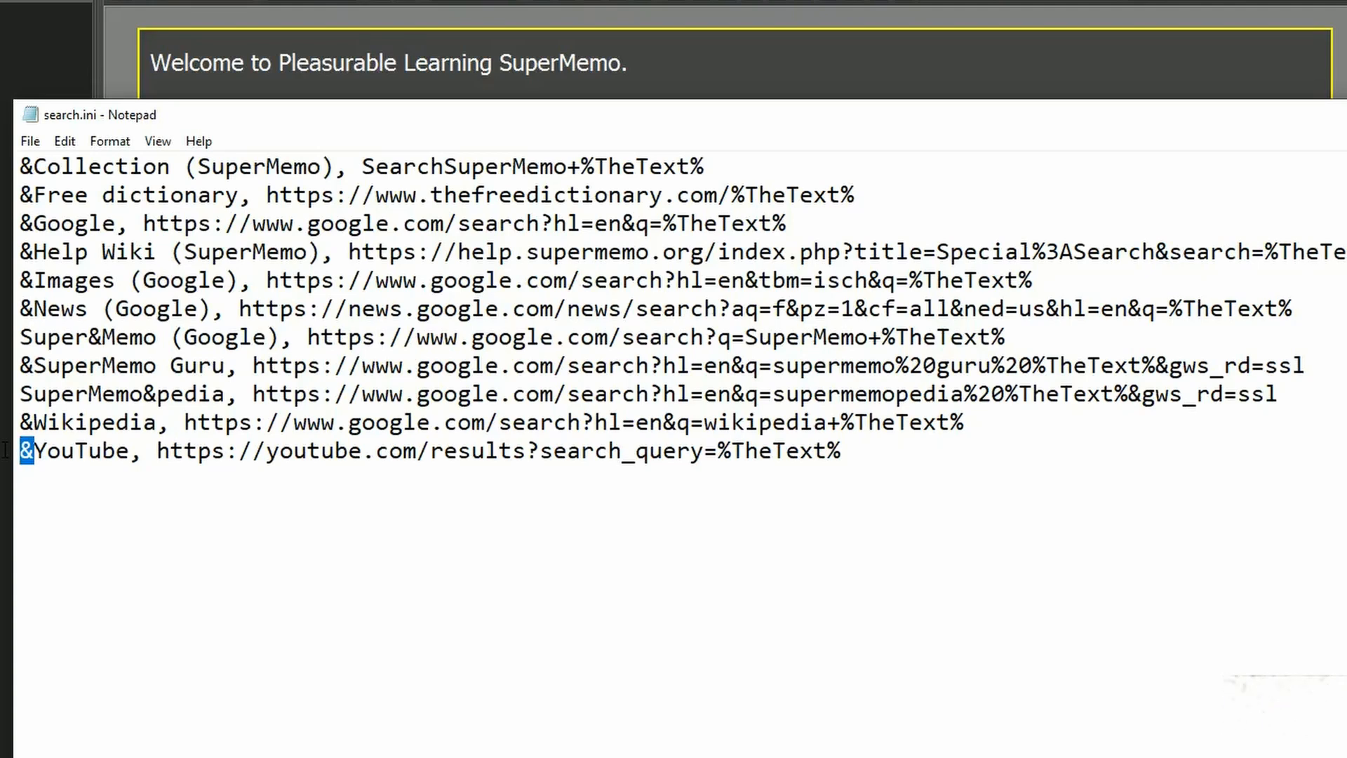
Add a new line below the YouTube entry in search.ini containing "&Longman,"
left_click(351, 2)
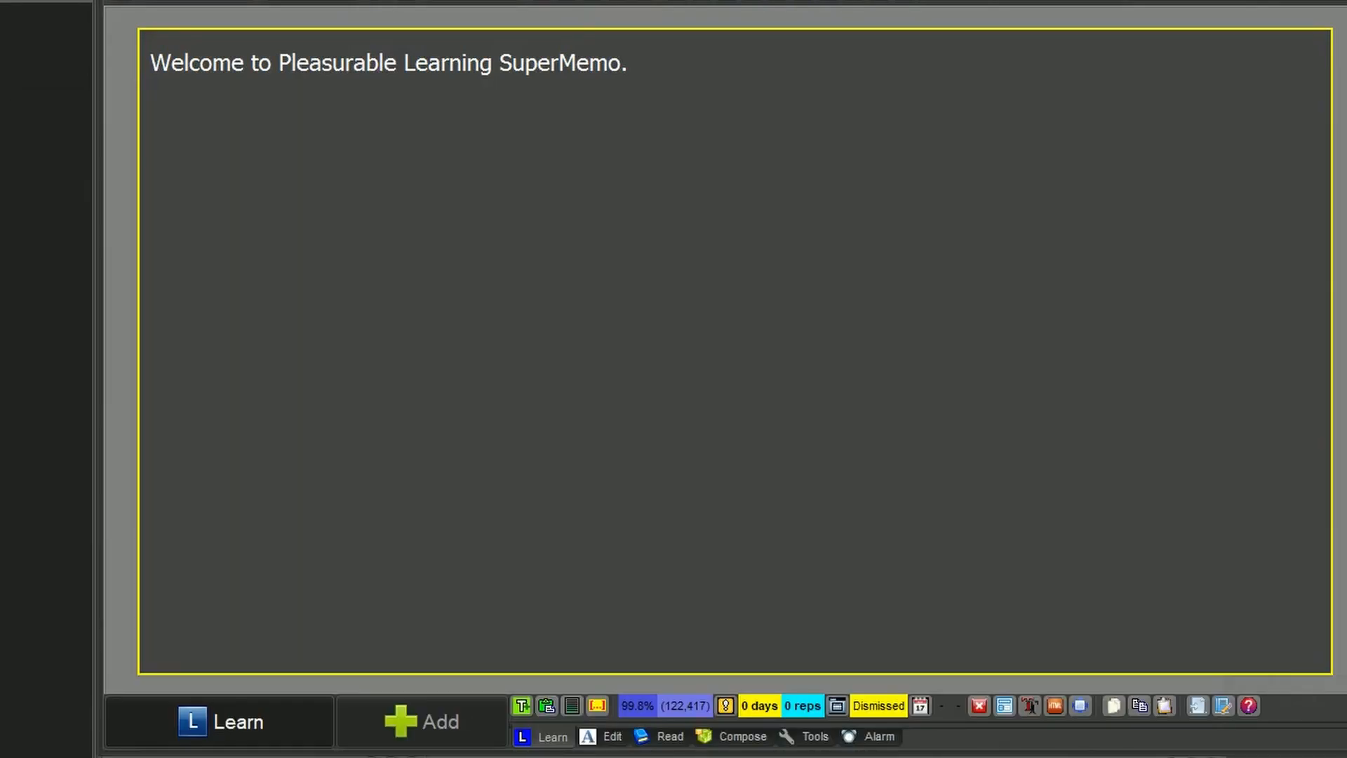
left_click(188, 3)
left_click(241, 45)
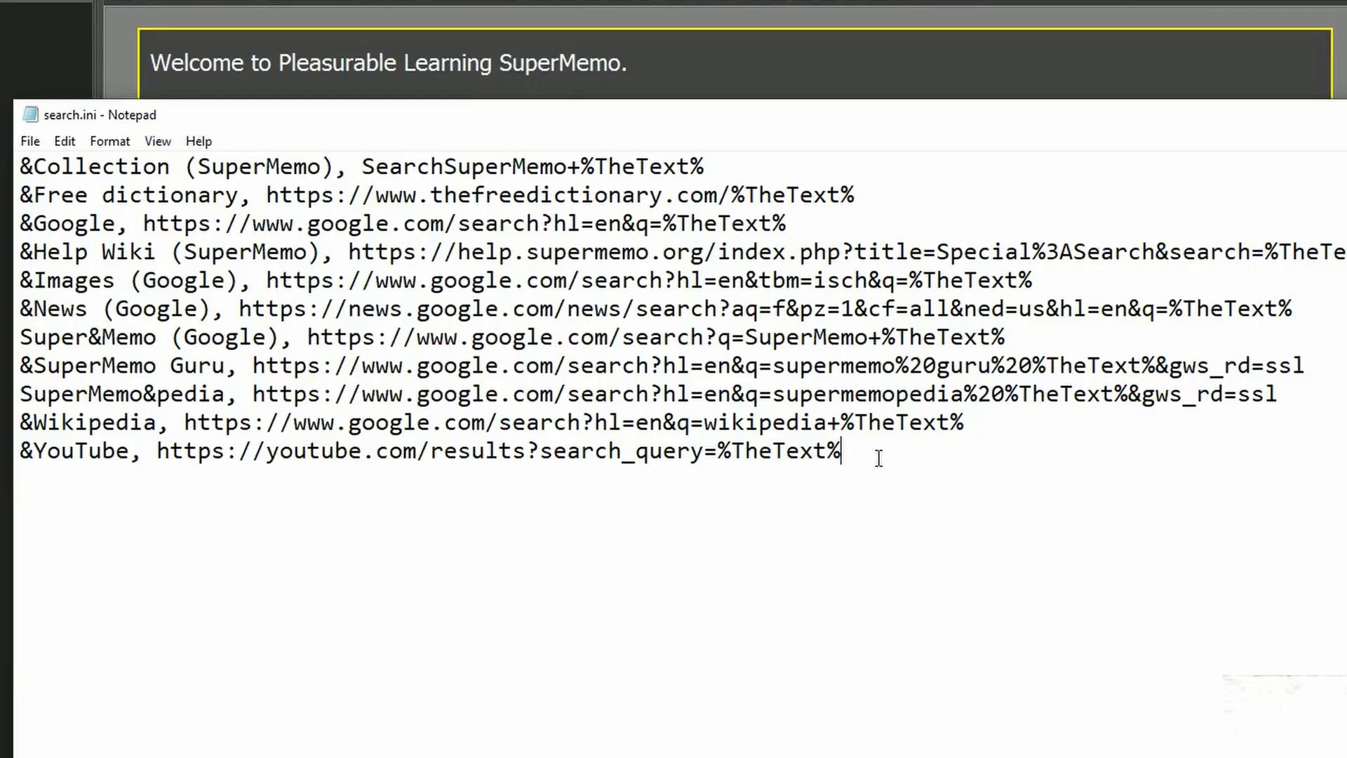
key("Return")
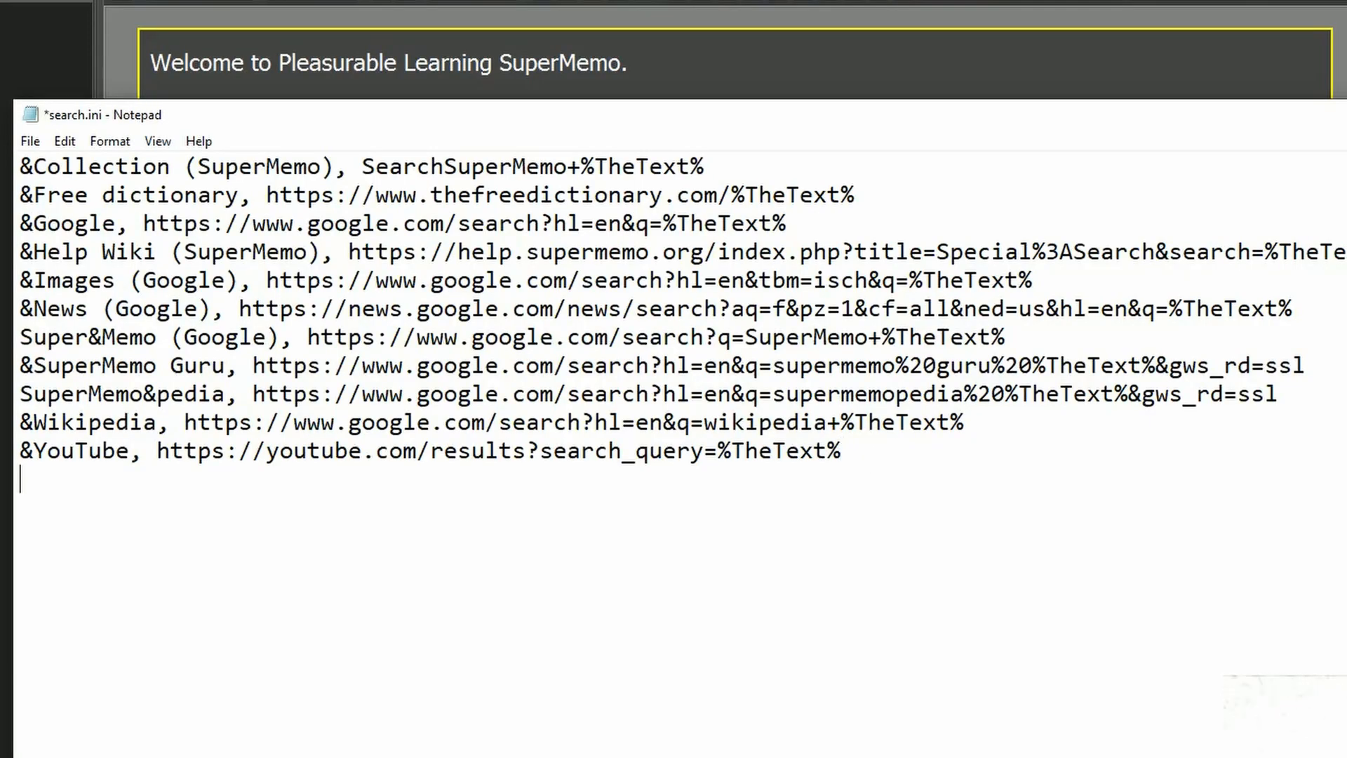
type("&Longman")
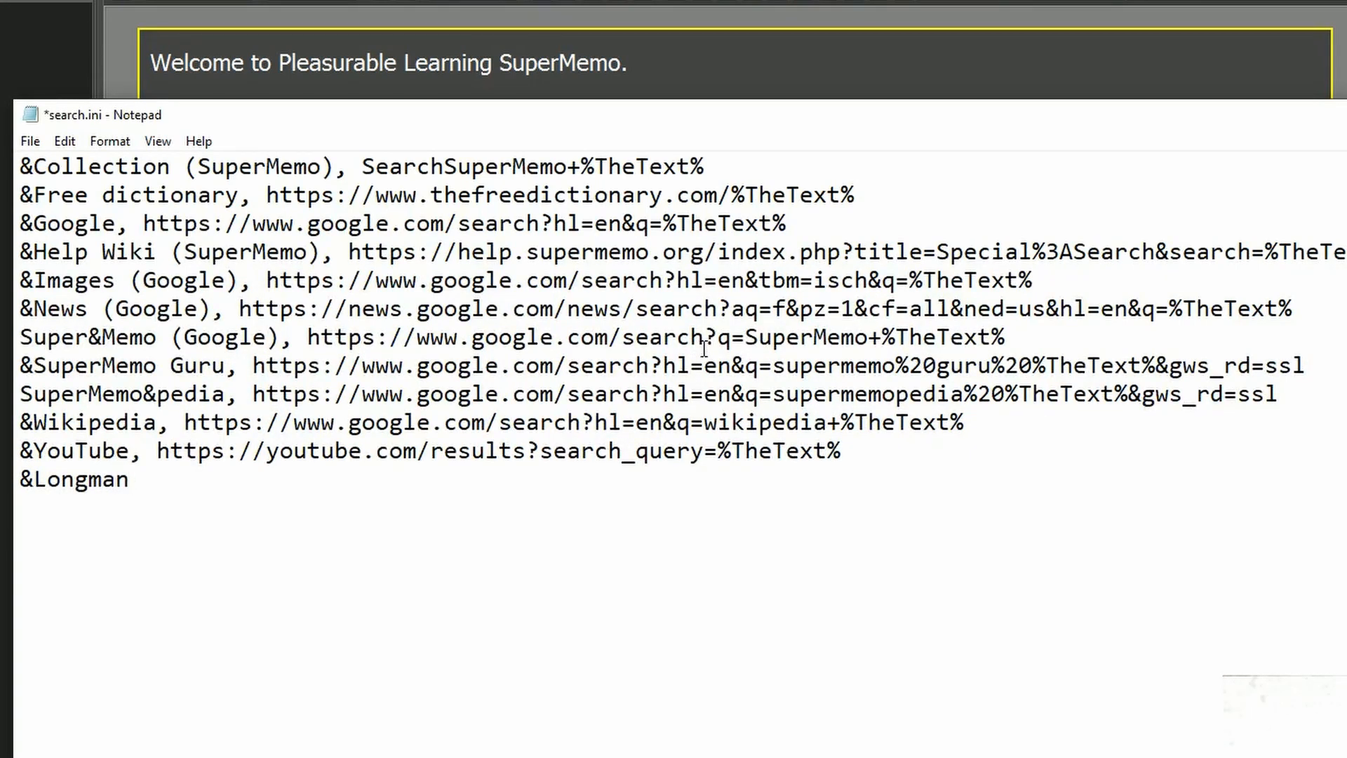
left_click(49, 488)
key("shift+Left")
left_click(134, 480)
type(",")
In Internet Explorer, look up "example" in the LDOCE dictionary and copy the address of the result page
key("alt+Tab")
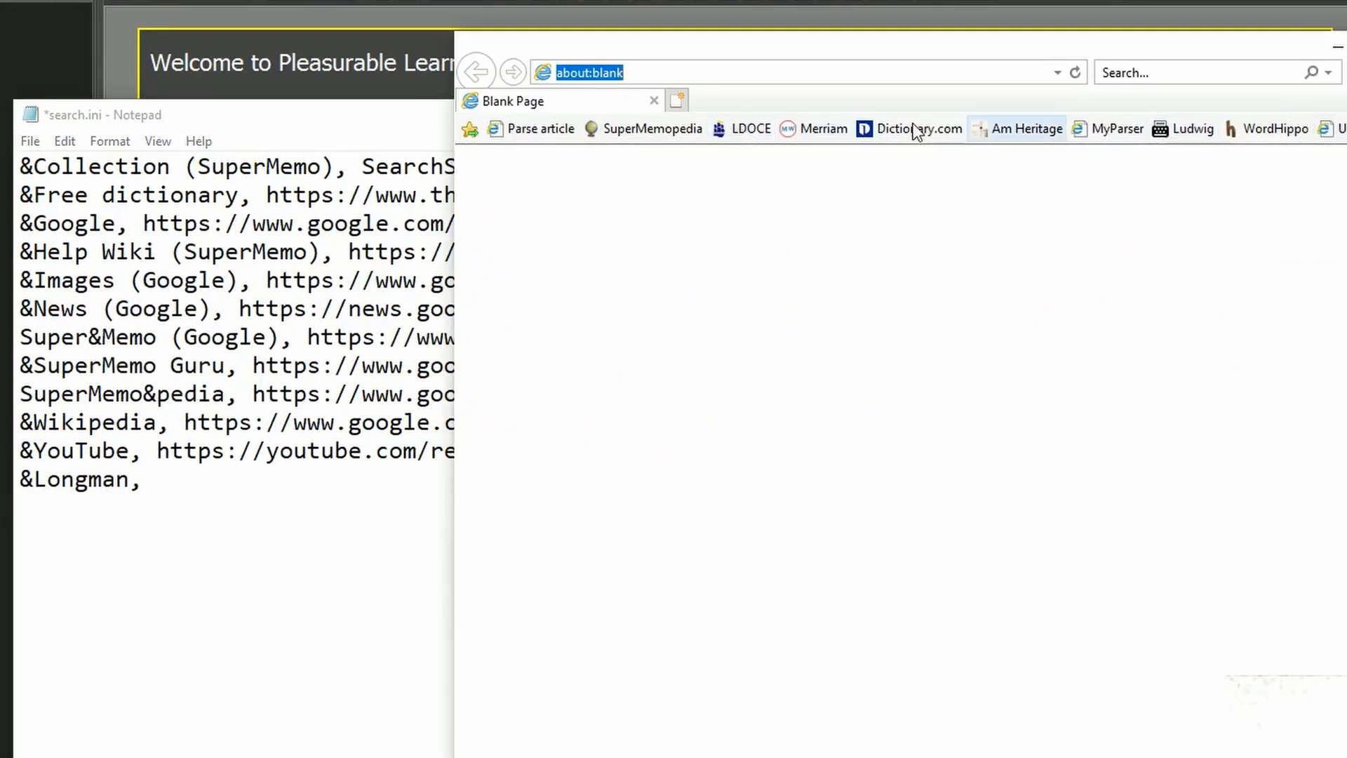
left_click(748, 133)
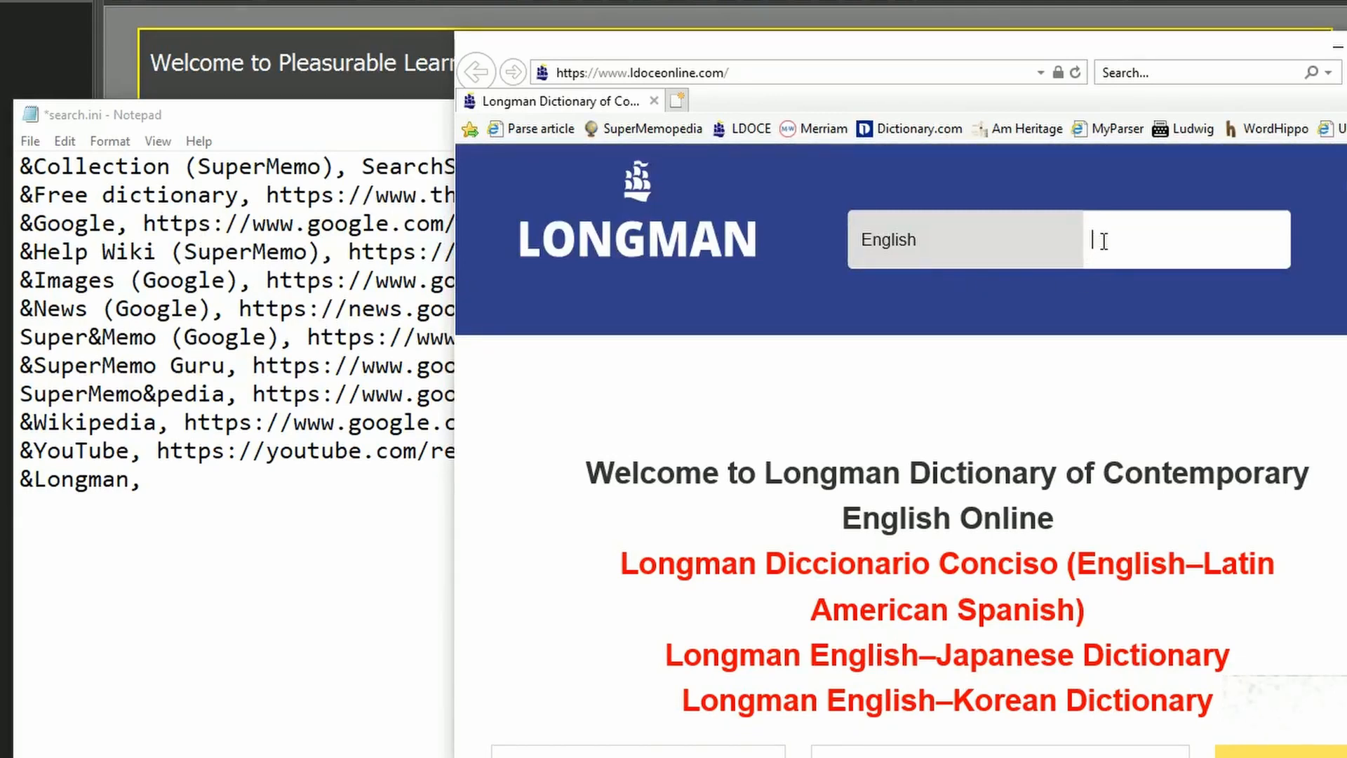
type("example")
key("Return")
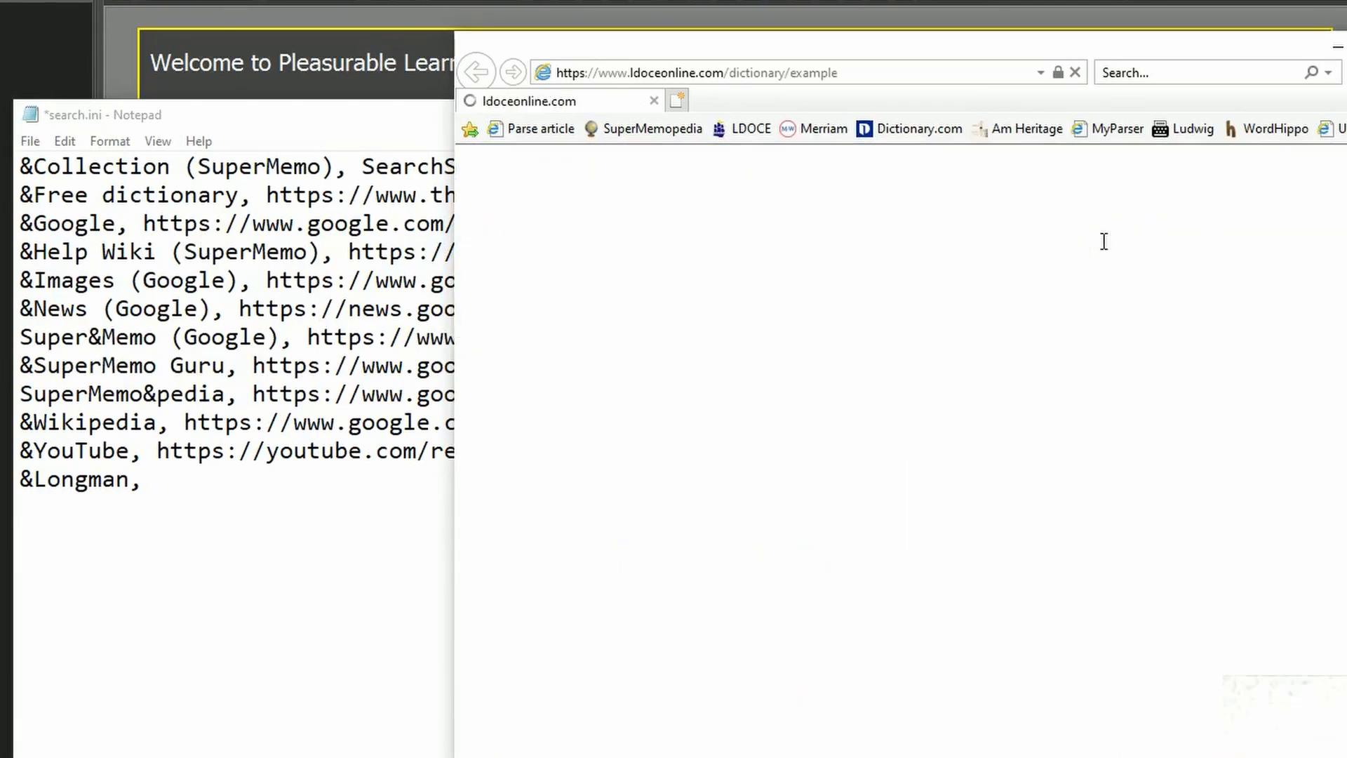
left_click(857, 72)
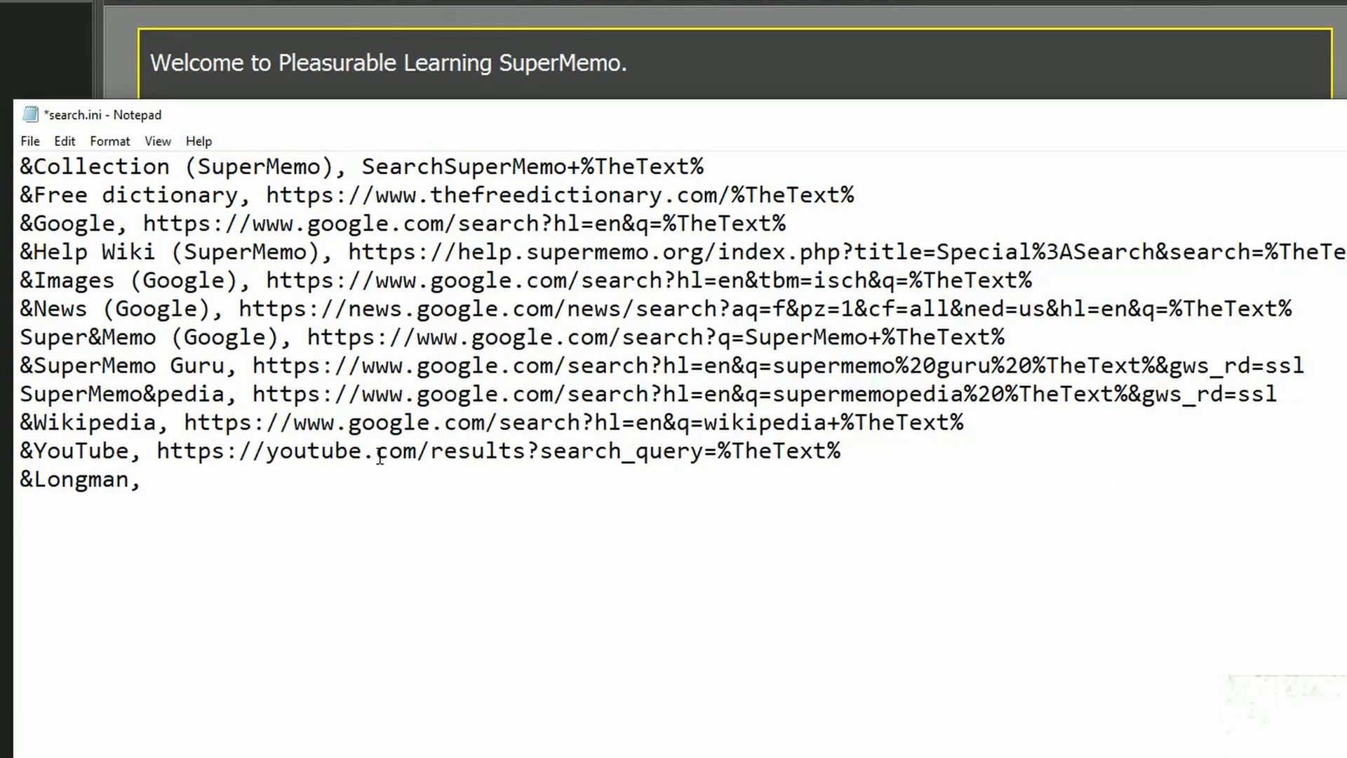
type("https://www.ldoceonline.com/dictionary/example")
key("BackSpace")
key("BackSpace")
key("BackSpace")
key("BackSpace")
key("BackSpace")
key("BackSpace")
key("BackSpace")
Copy the %TheText% placeholder from the YouTube line to the end of the Longman address
left_click_drag(861, 452, 721, 451)
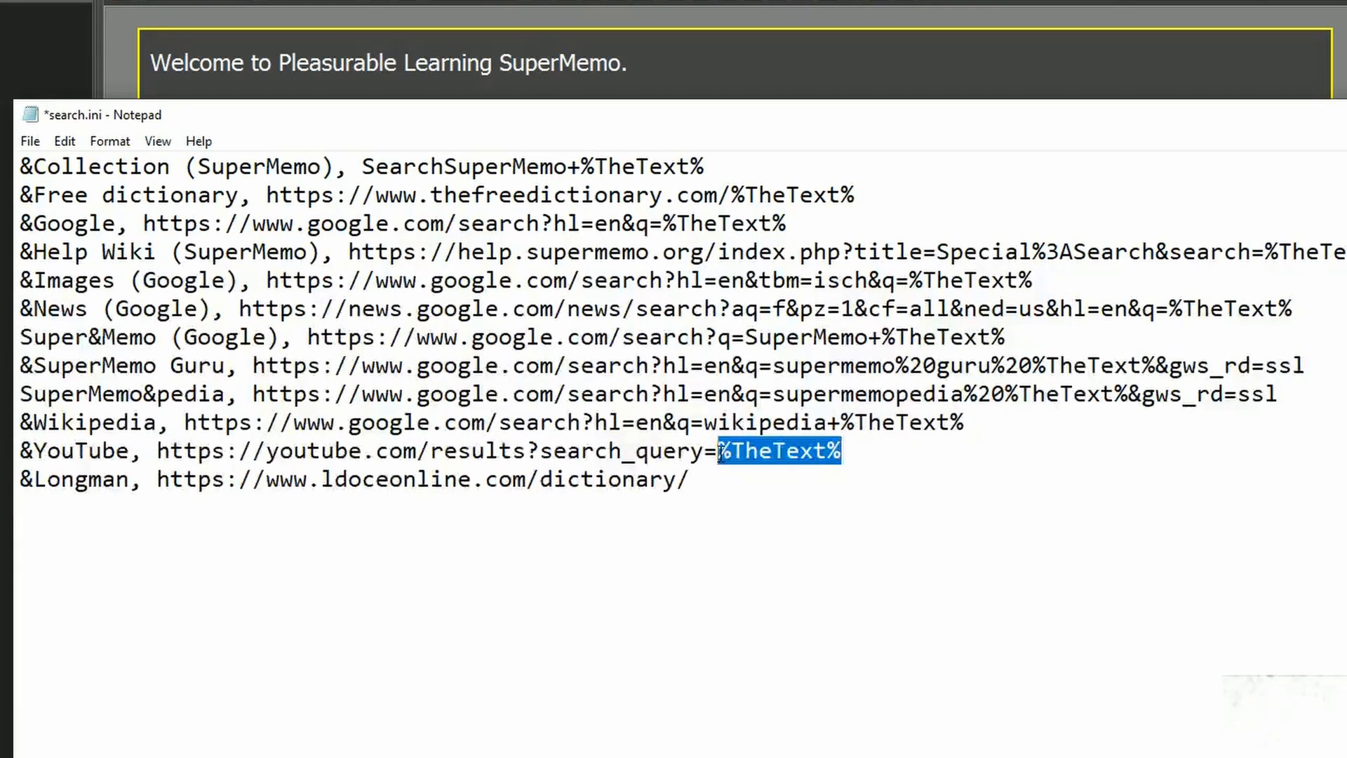
key("ctrl+c")
left_click(698, 469)
key("ctrl+v")
left_click(698, 469)
left_click_drag(698, 469, 705, 469)
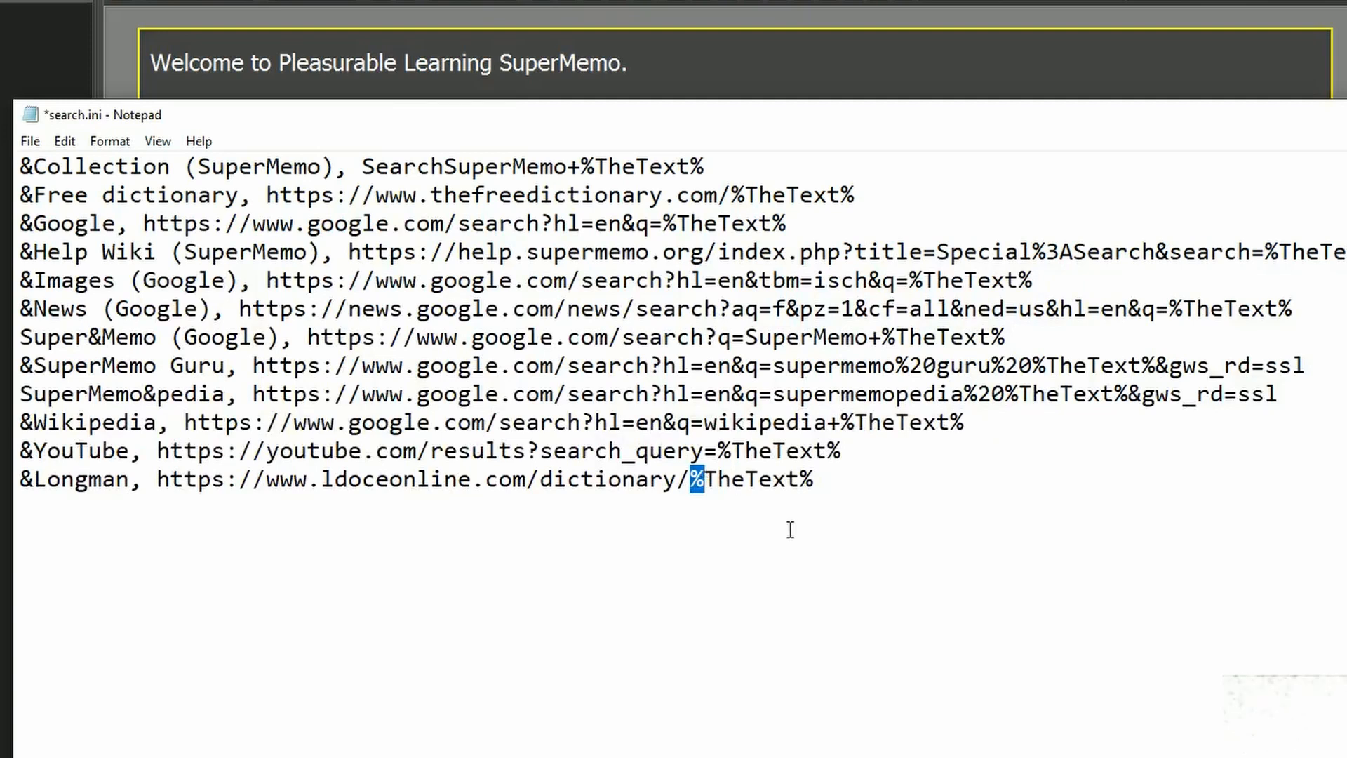
left_click(811, 480)
Save search.ini and close it
left_click(28, 141)
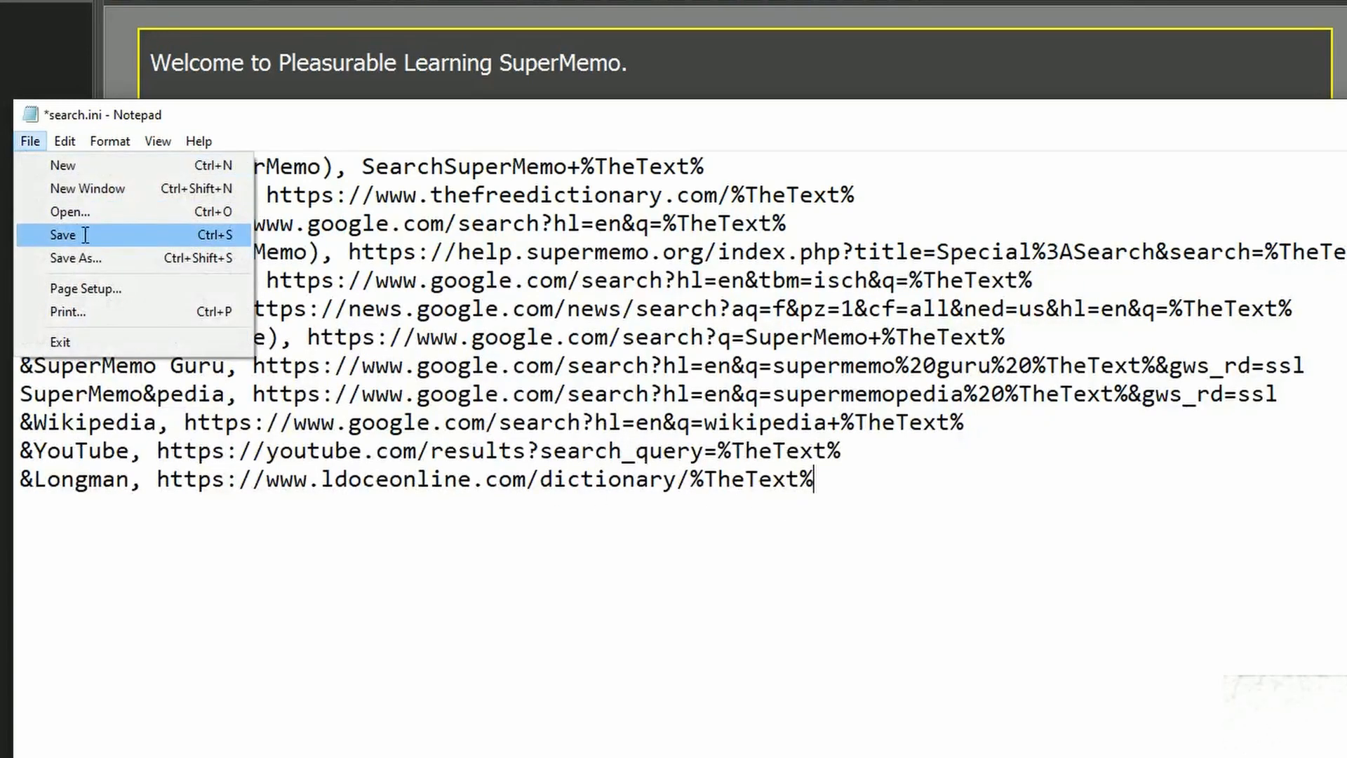
left_click(65, 235)
key("alt+F4")
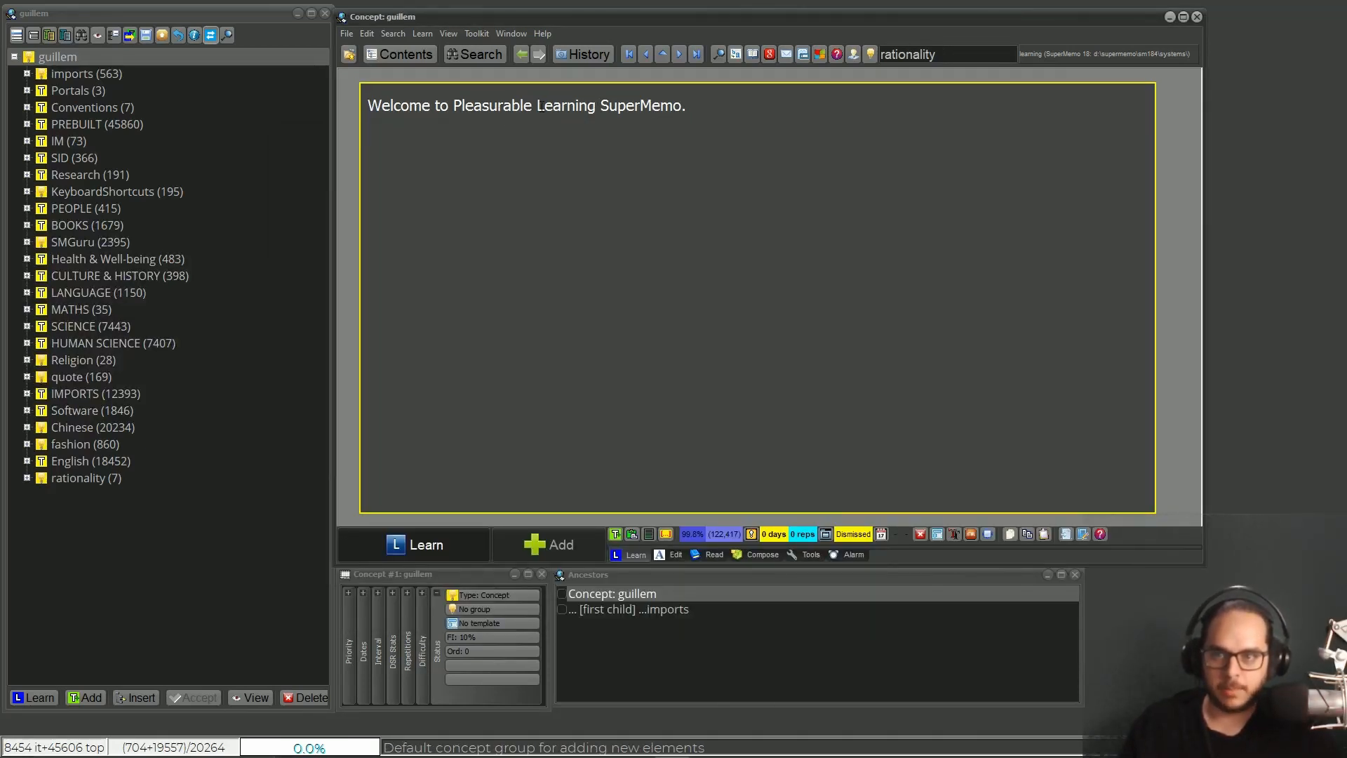
Test the new Longman search tool on the word "Pleasurable" and close the dictionary page it opens
left_click_drag(534, 105, 461, 103)
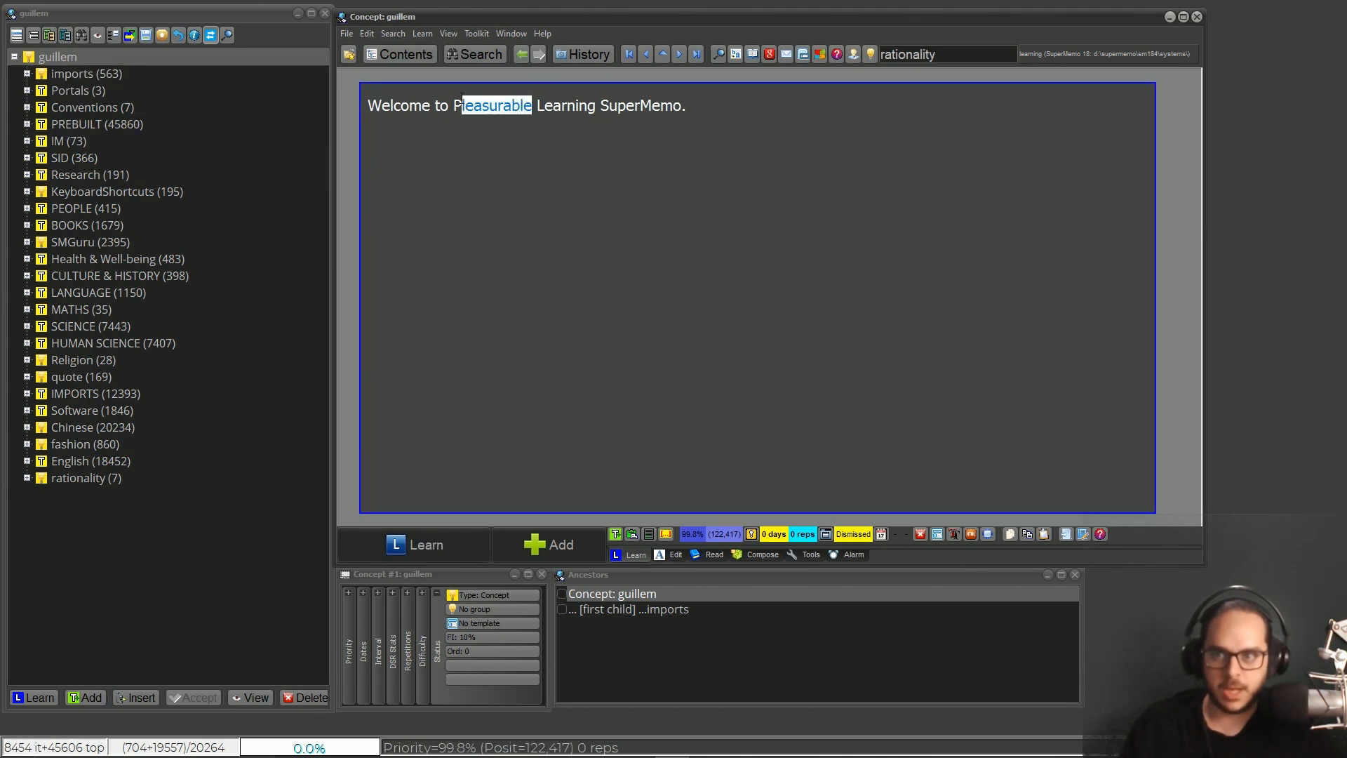
left_click_drag(457, 96, 452, 103)
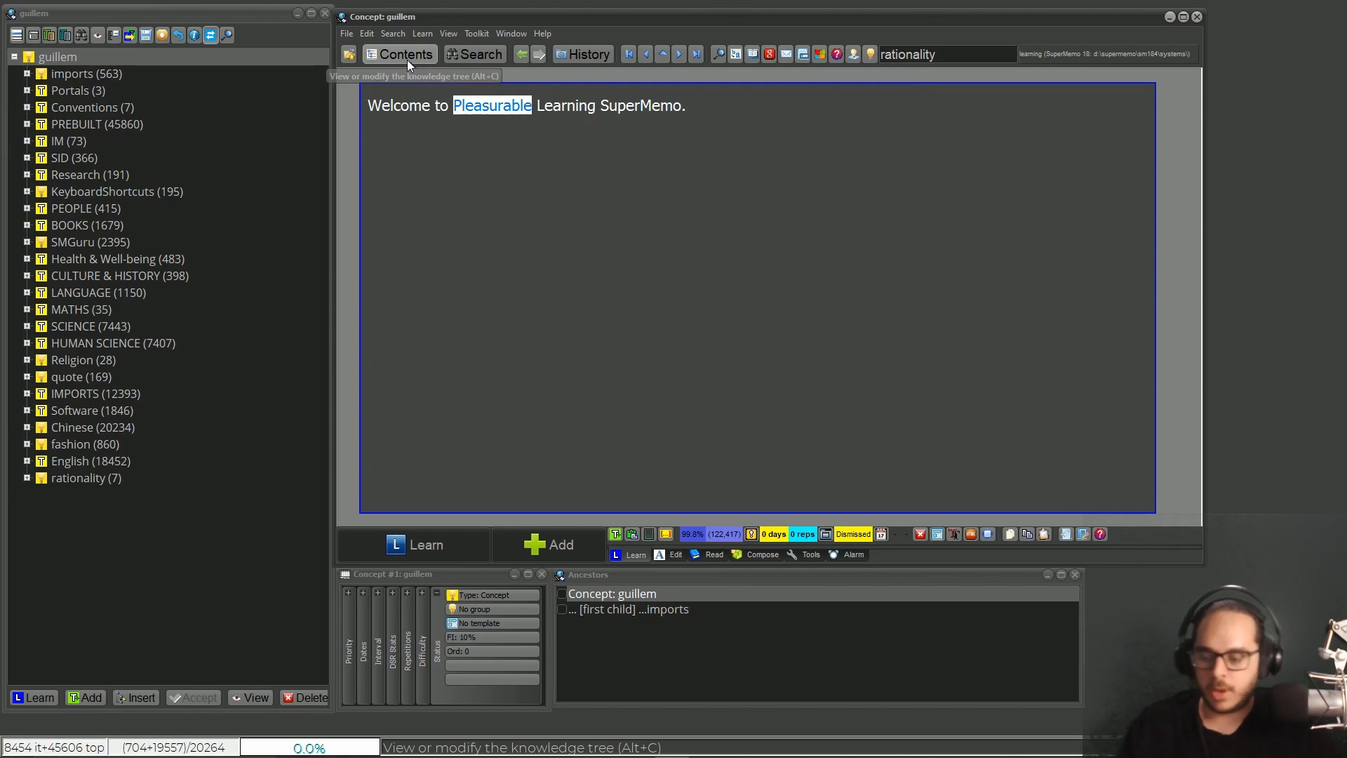
key("ctrl+F3")
key("Return")
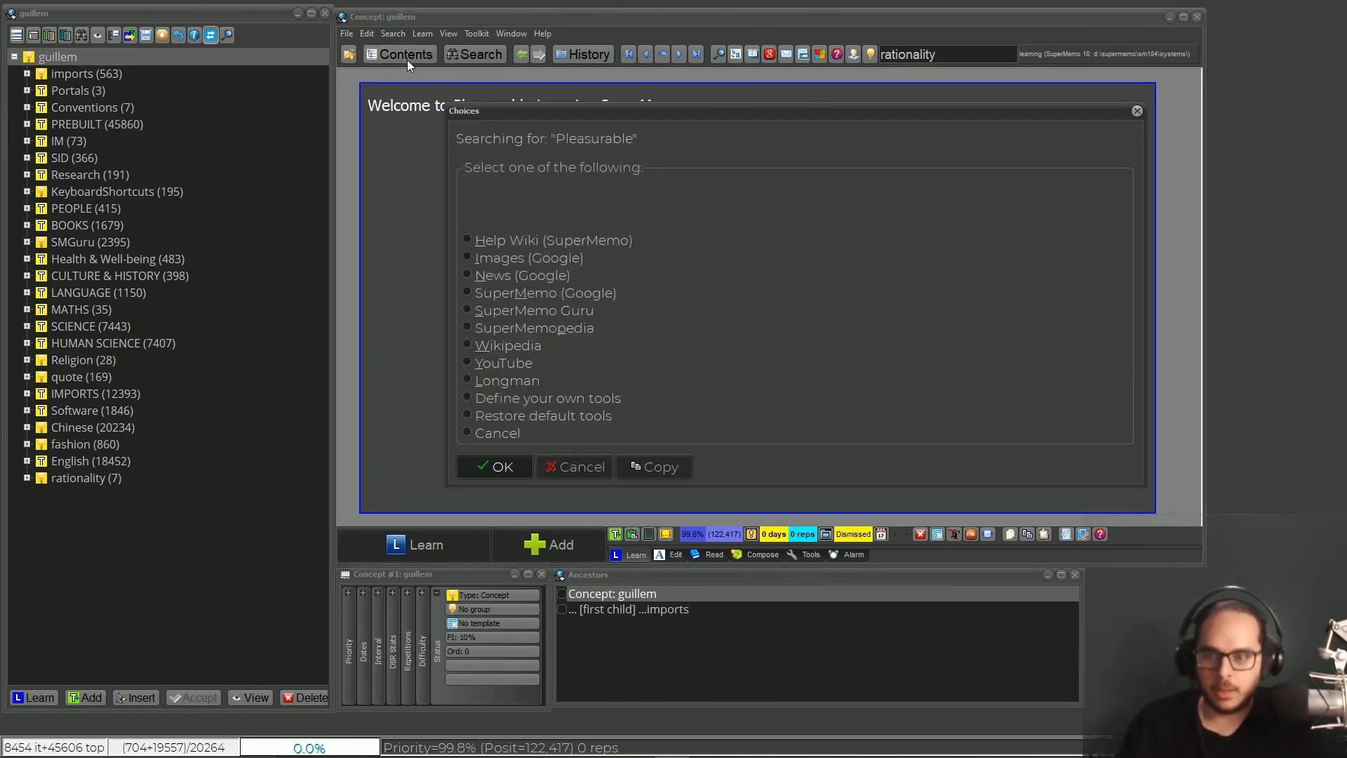
key("Escape")
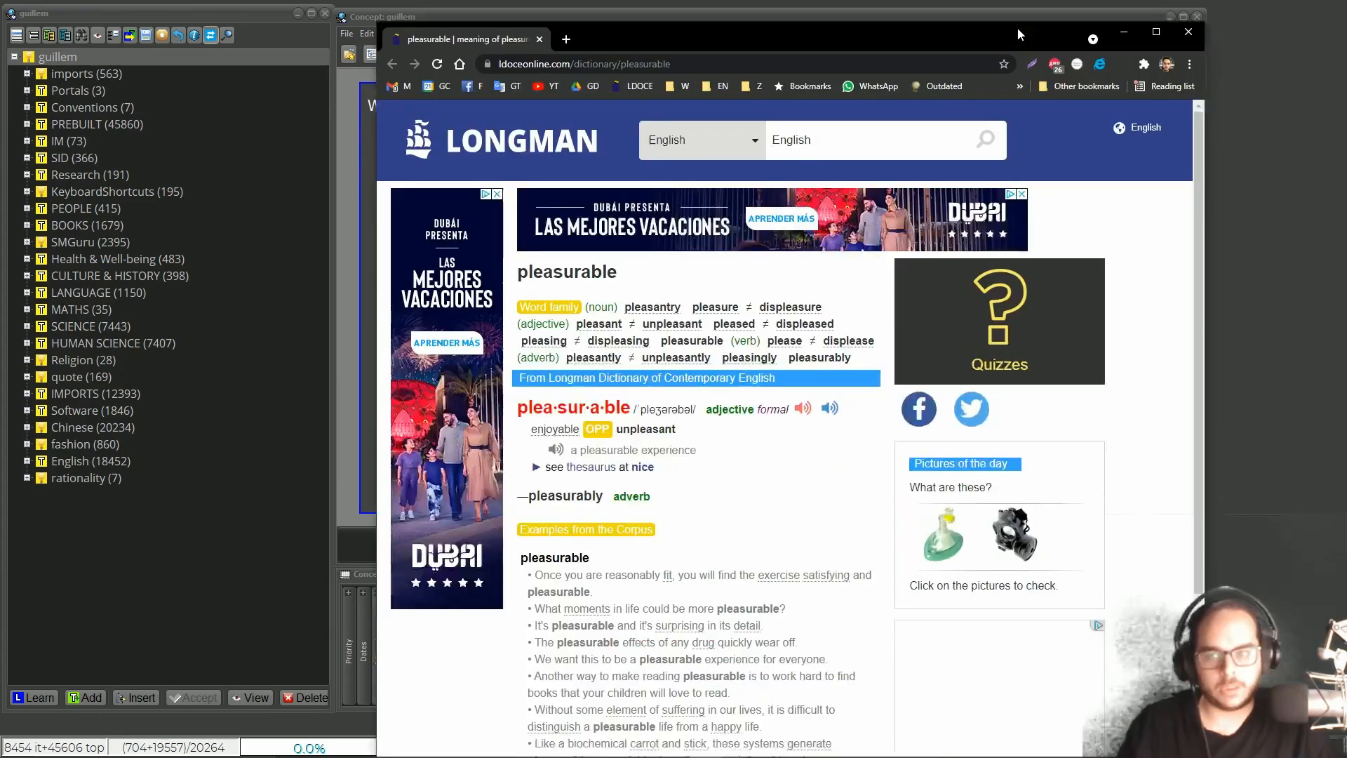
double_click(1018, 27)
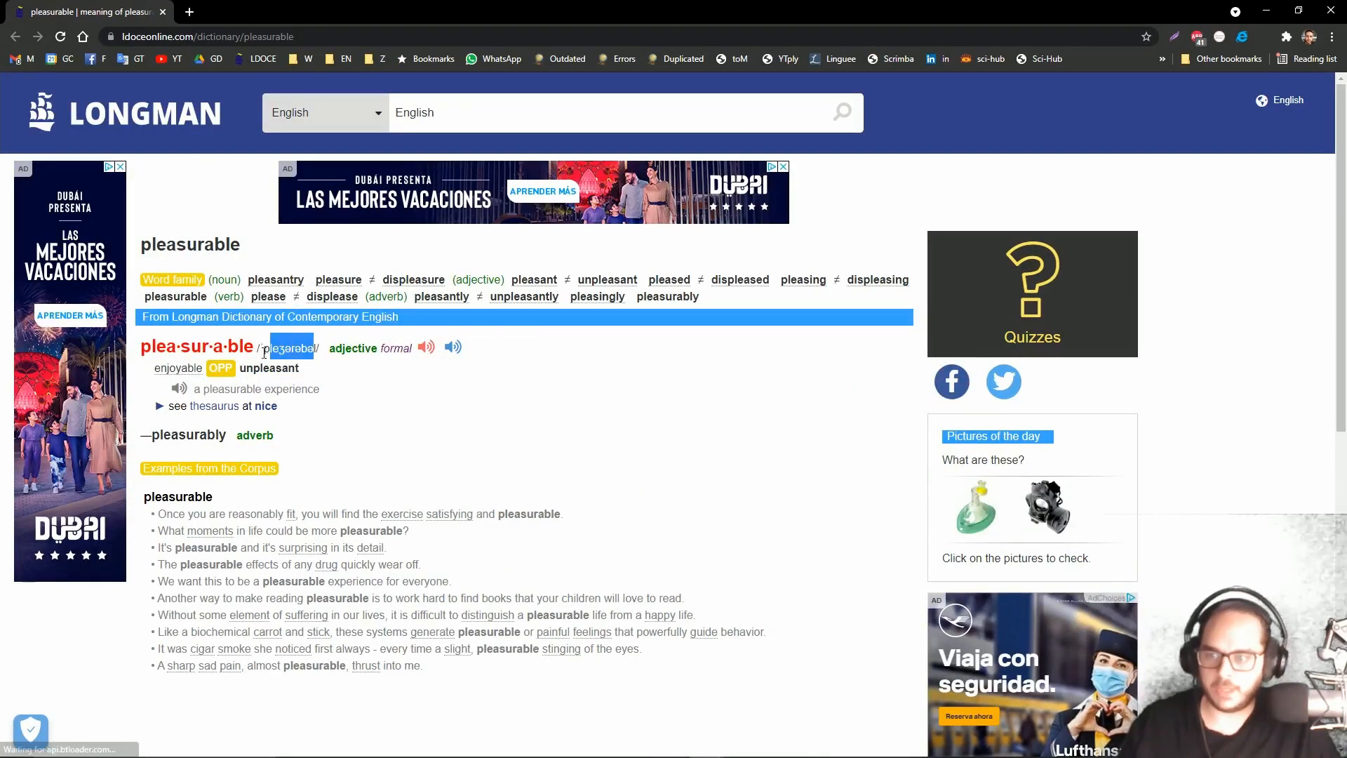
left_click(1332, 10)
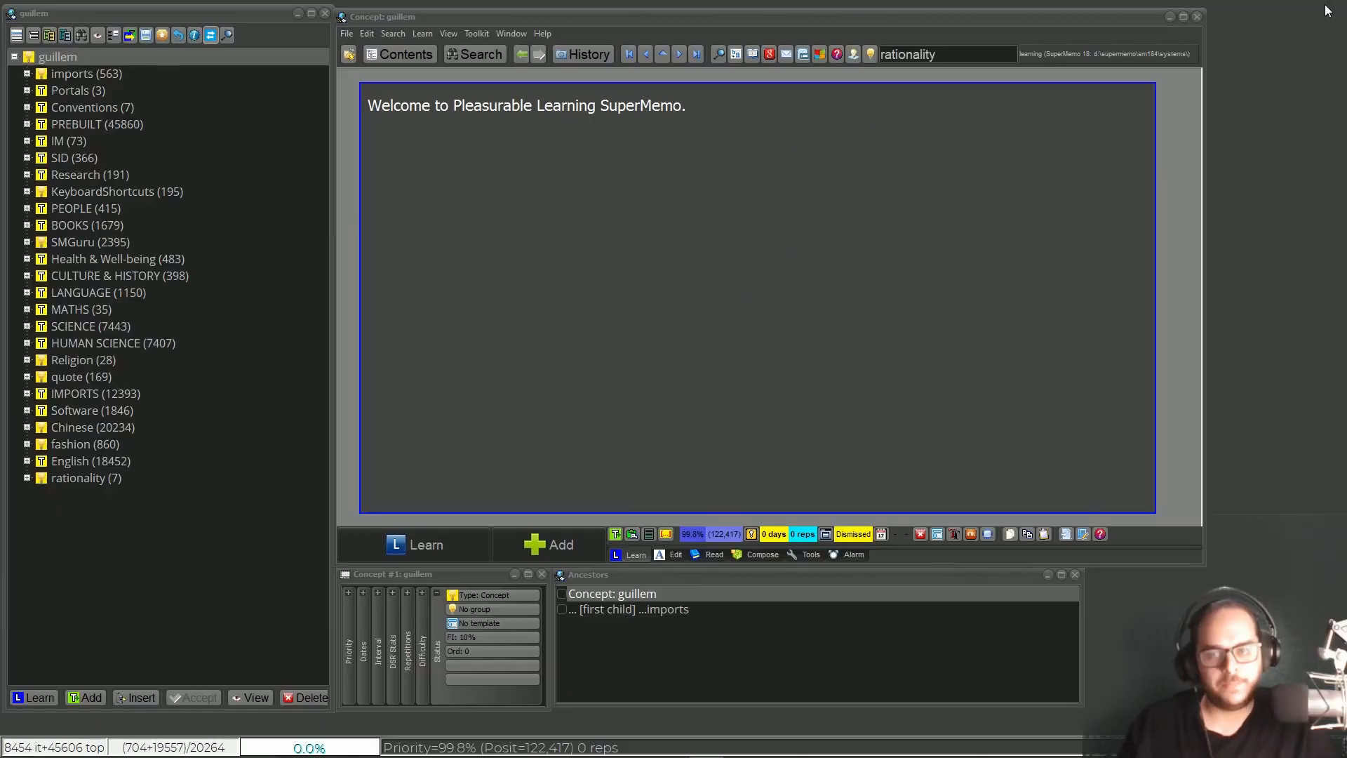
In Internet Explorer, search the web for "pixabay" and open the Pixabay website from the results
left_click(1001, 29)
type("pi")
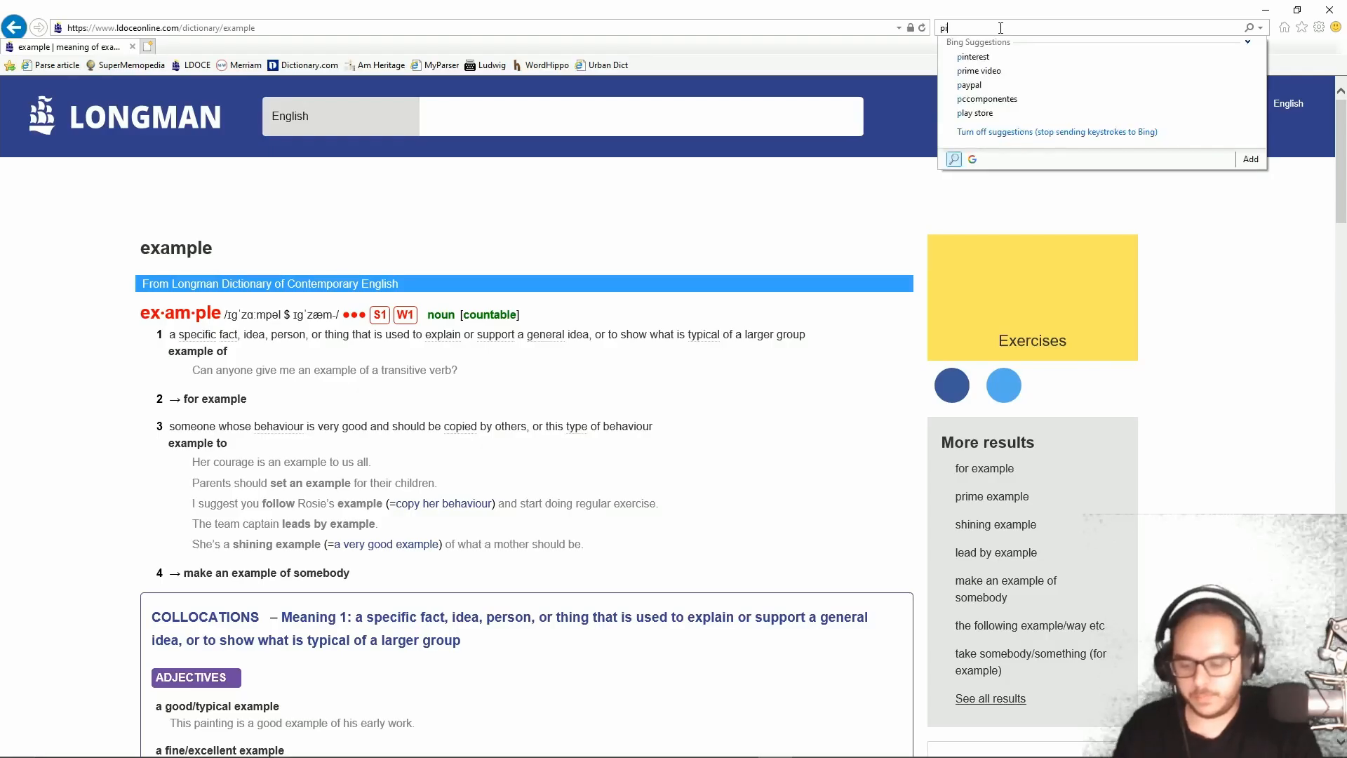
type("xabay")
key("Return")
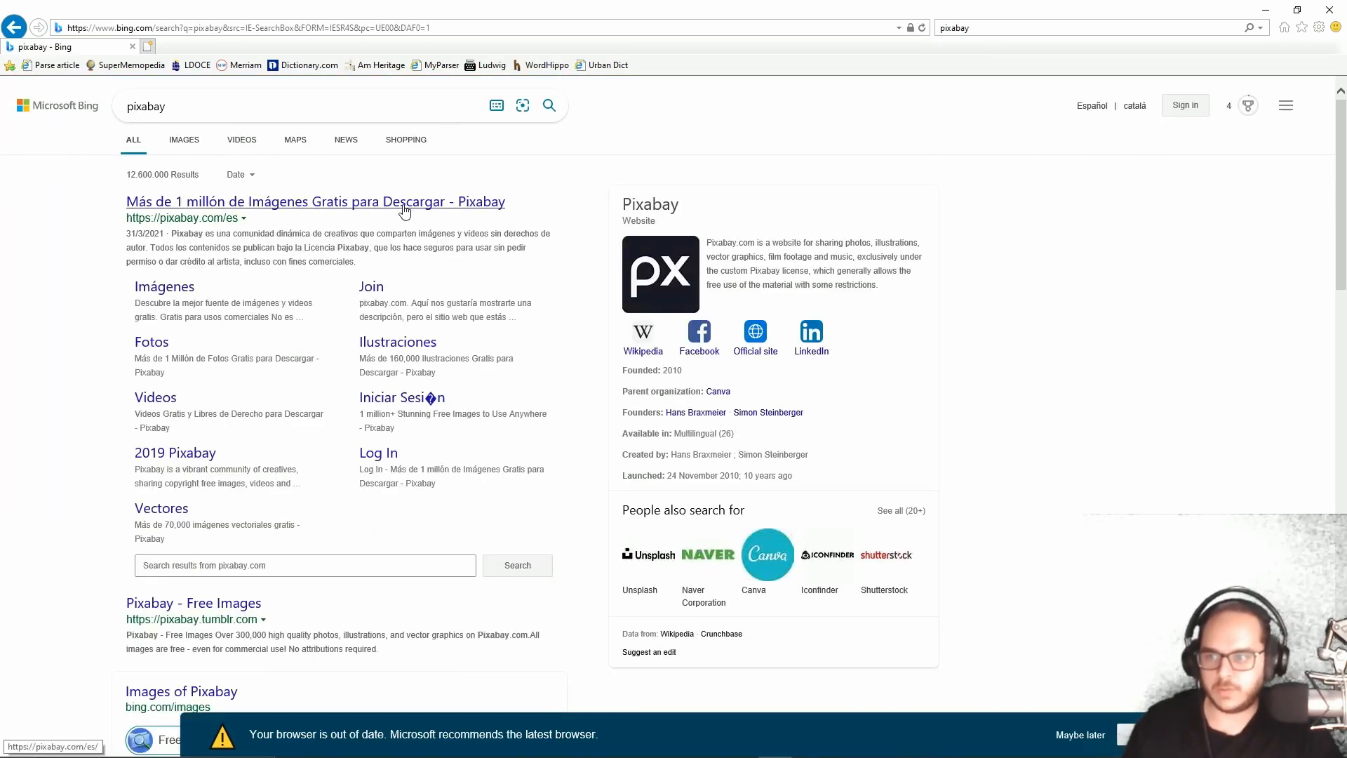
left_click(403, 205)
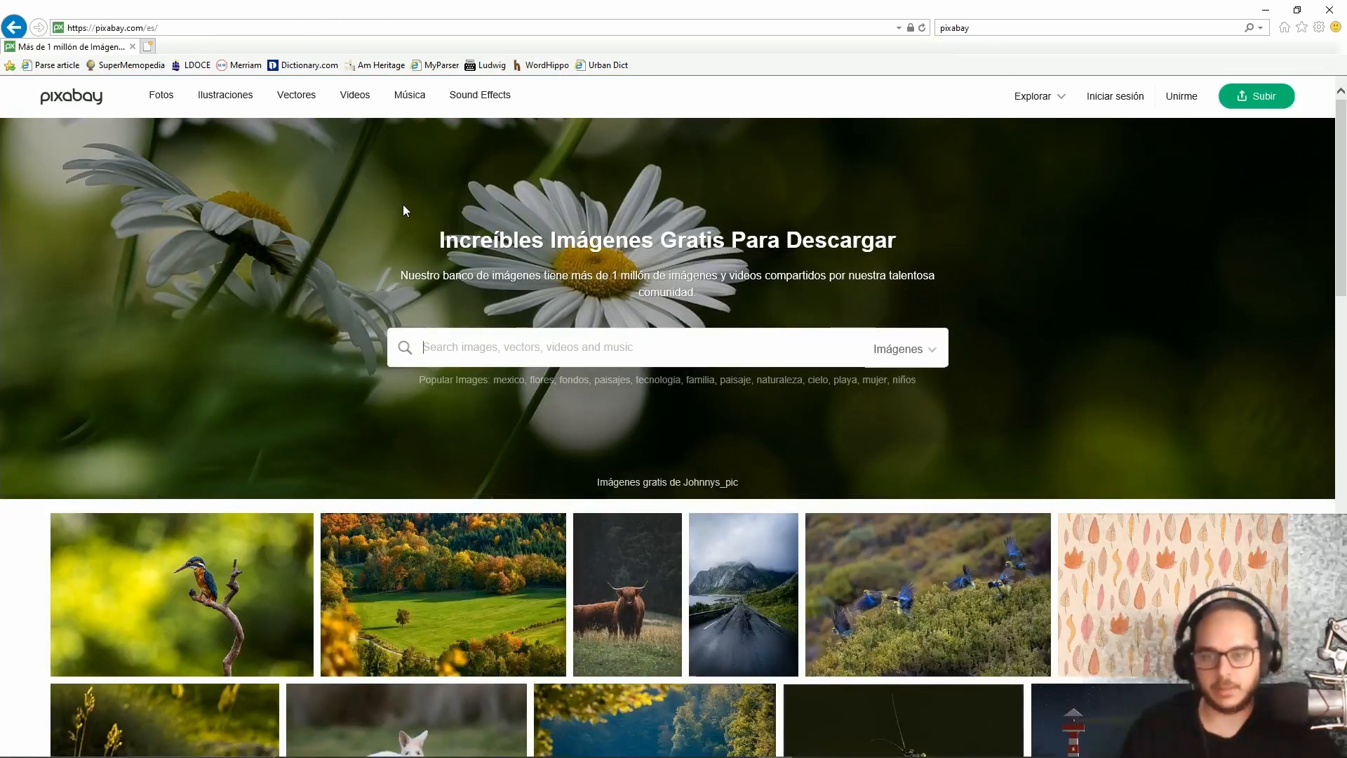
Search Pixabay images for "exmaple" and copy the address of the results page
type("exmaple")
key("Return")
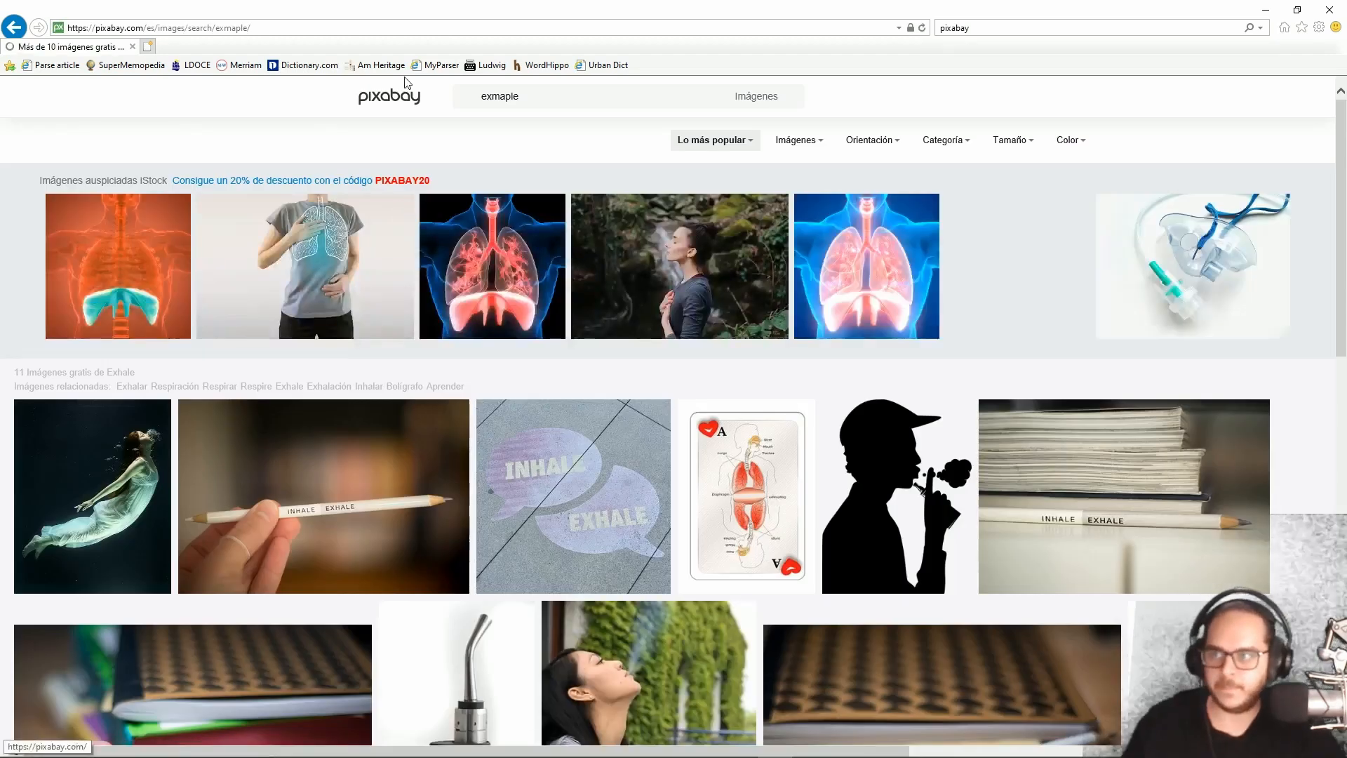
left_click(265, 25)
key("ctrl+c")
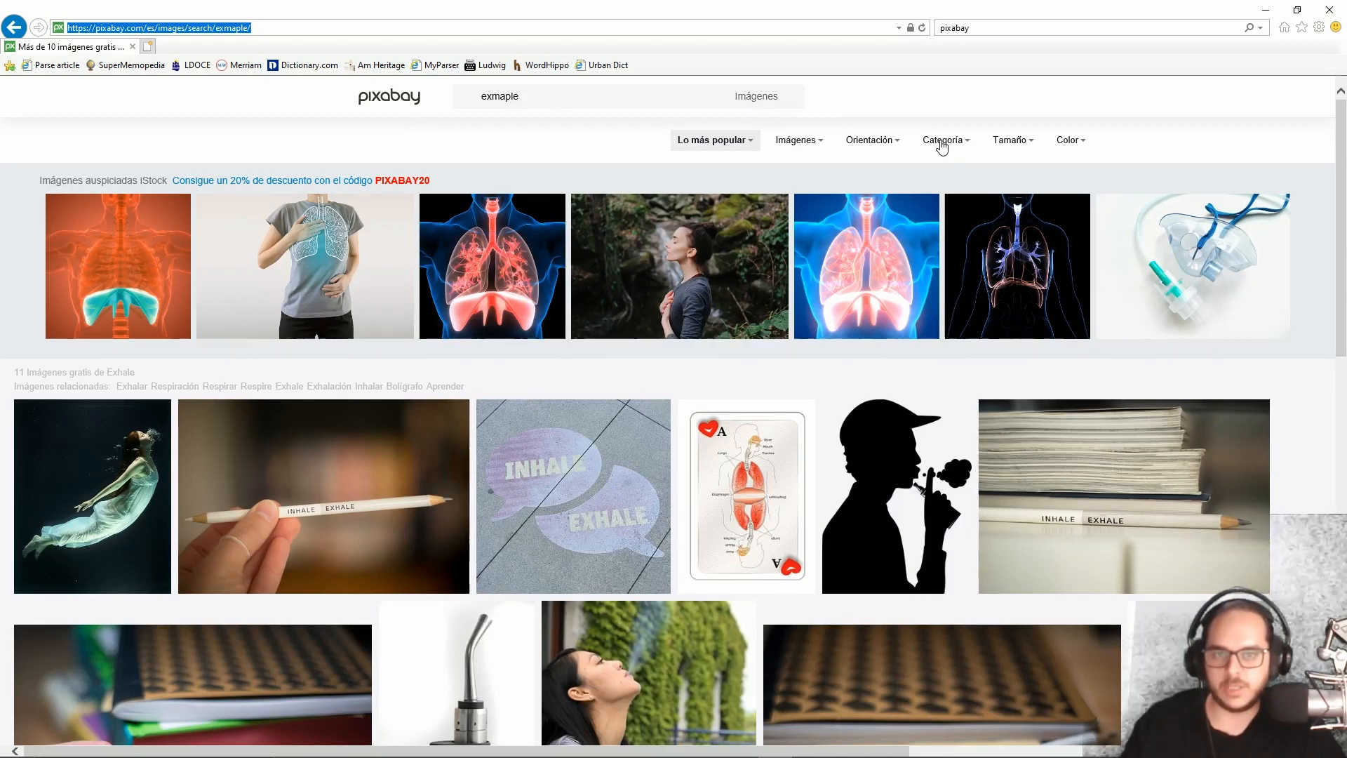
left_click(1269, 11)
Add a "&Pixabay," line with the copied address to search.ini and remove "es/" from that address
left_click(869, 390)
key("Return")
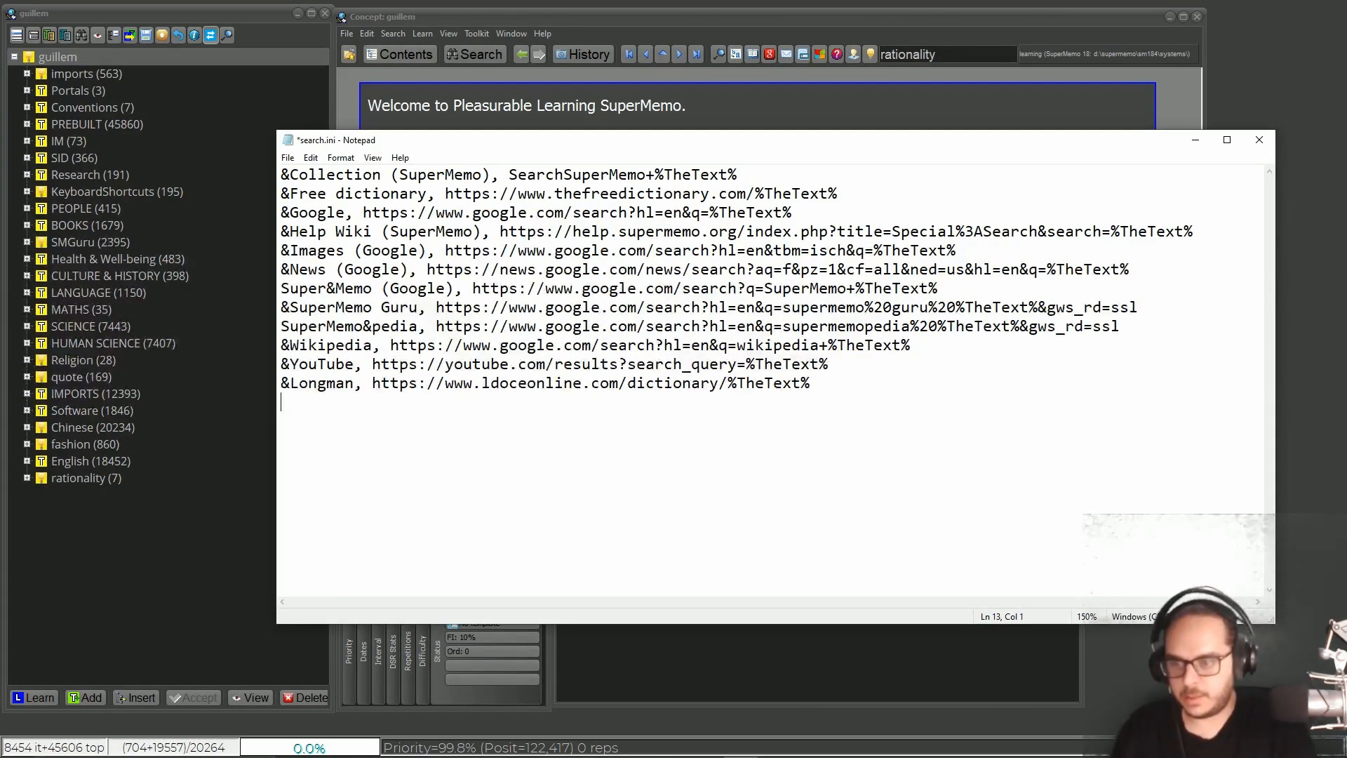
type("&Pixabay,")
key("ctrl+v")
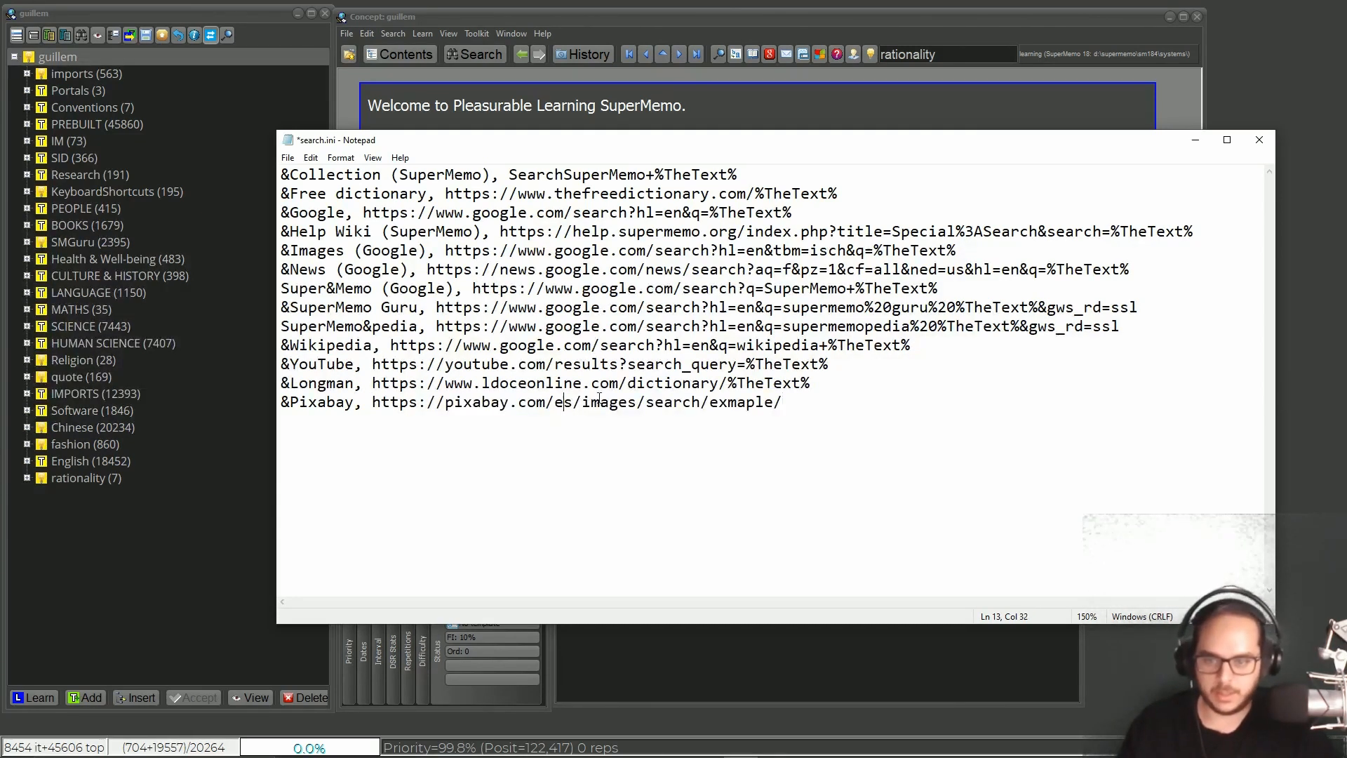
key("Delete")
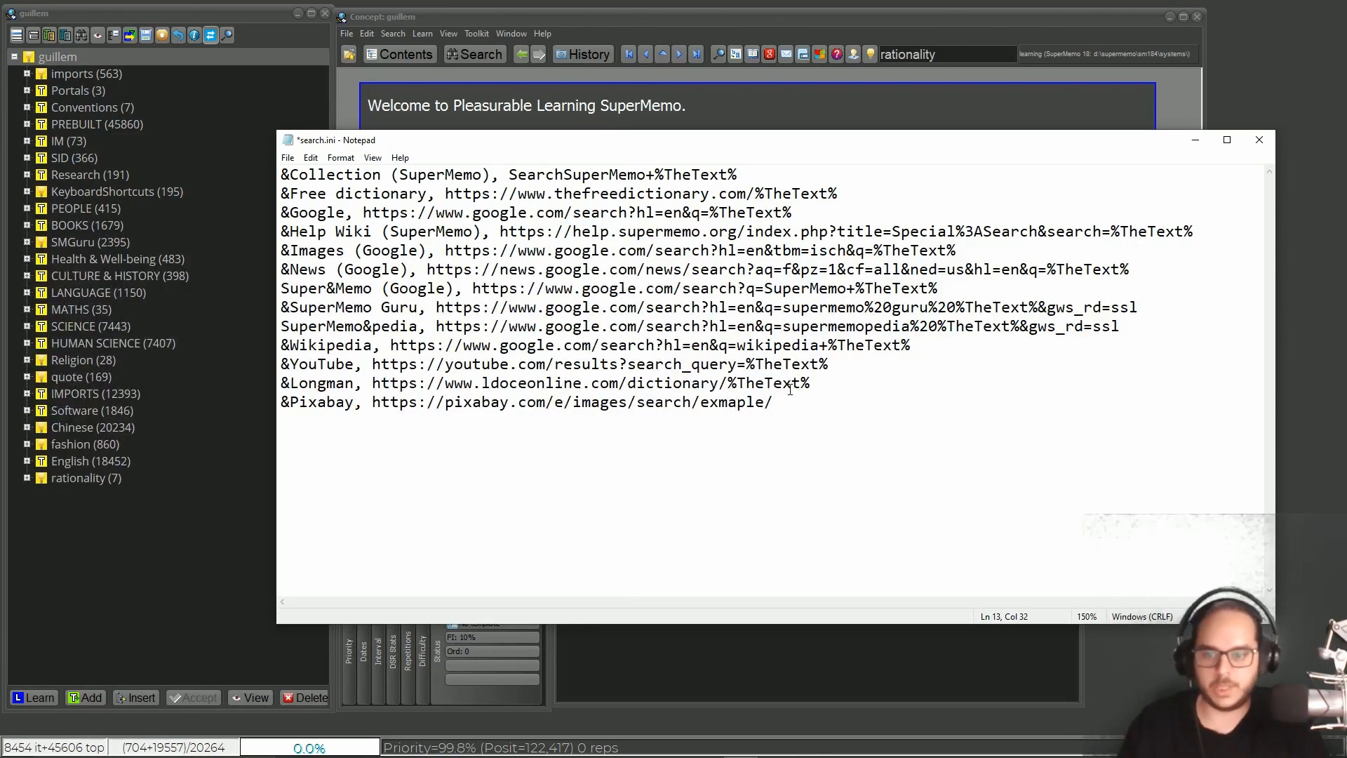
key("BackSpace")
key("BackSpace")
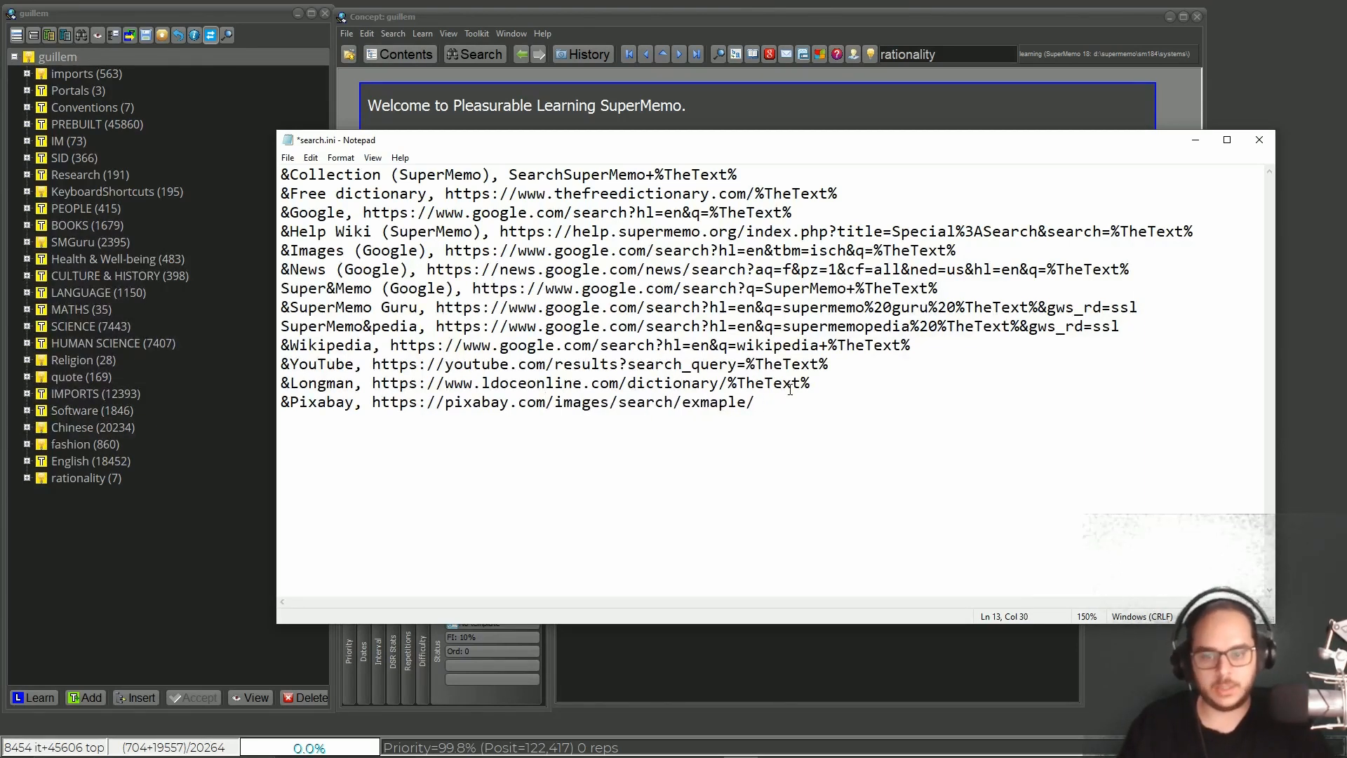
Replace "exmaple" in the Pixabay address with the %TheText% placeholder and save search.ini
left_click_drag(812, 385, 728, 384)
key("ctrl+c")
double_click(715, 402)
key("ctrl+v")
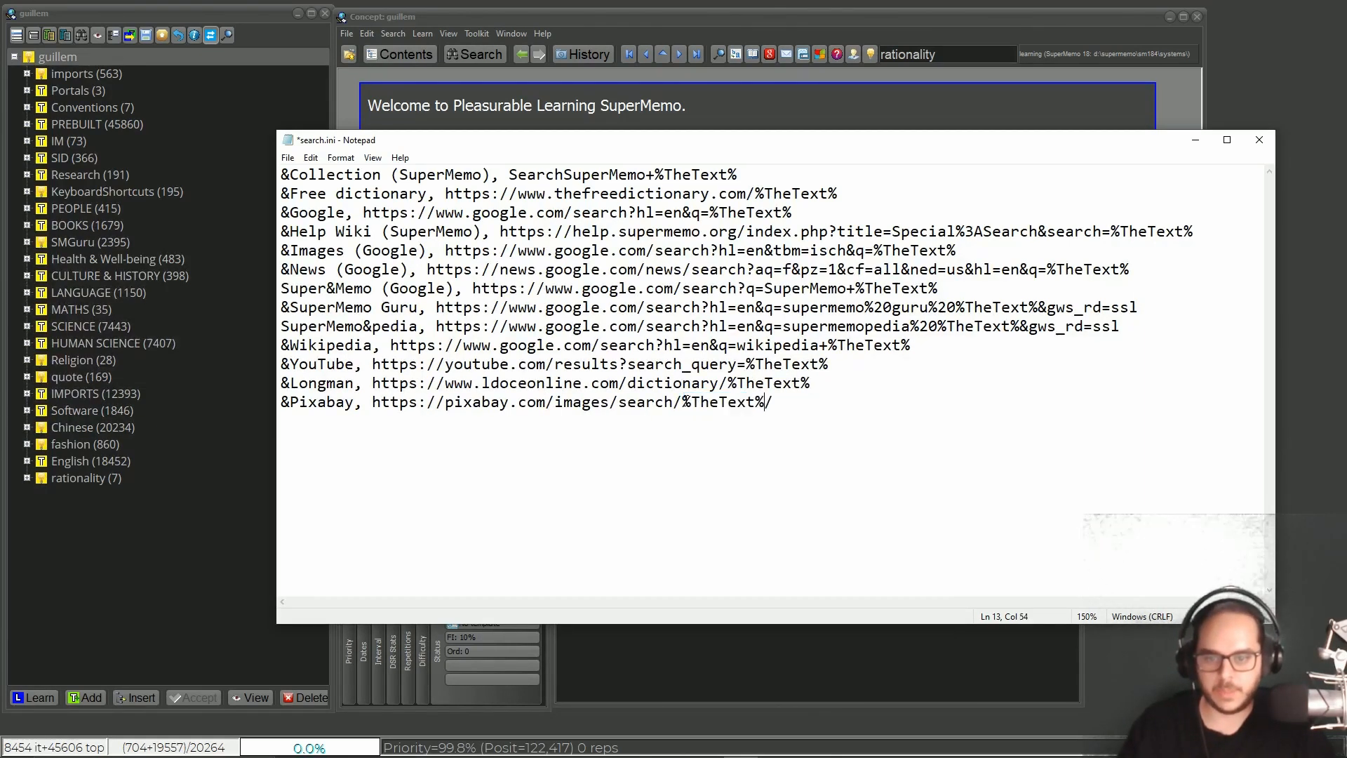
key("End")
key("ctrl+s")
left_click(766, 15)
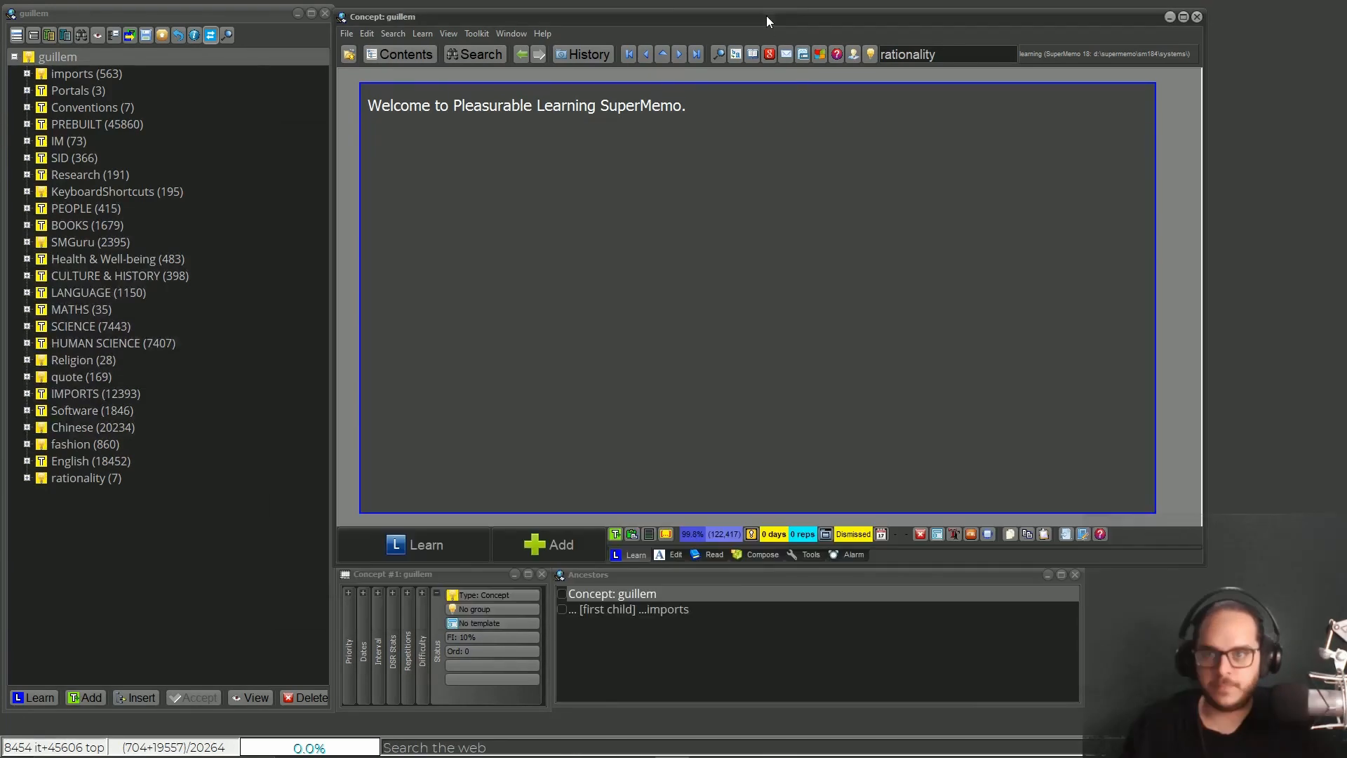
Open the web search choices for the word "Pleasurable" in the welcome text and select the Pixabay tool
left_click(664, 123)
left_click_drag(537, 105, 454, 105)
key("ctrl+f")
left_click(515, 437)
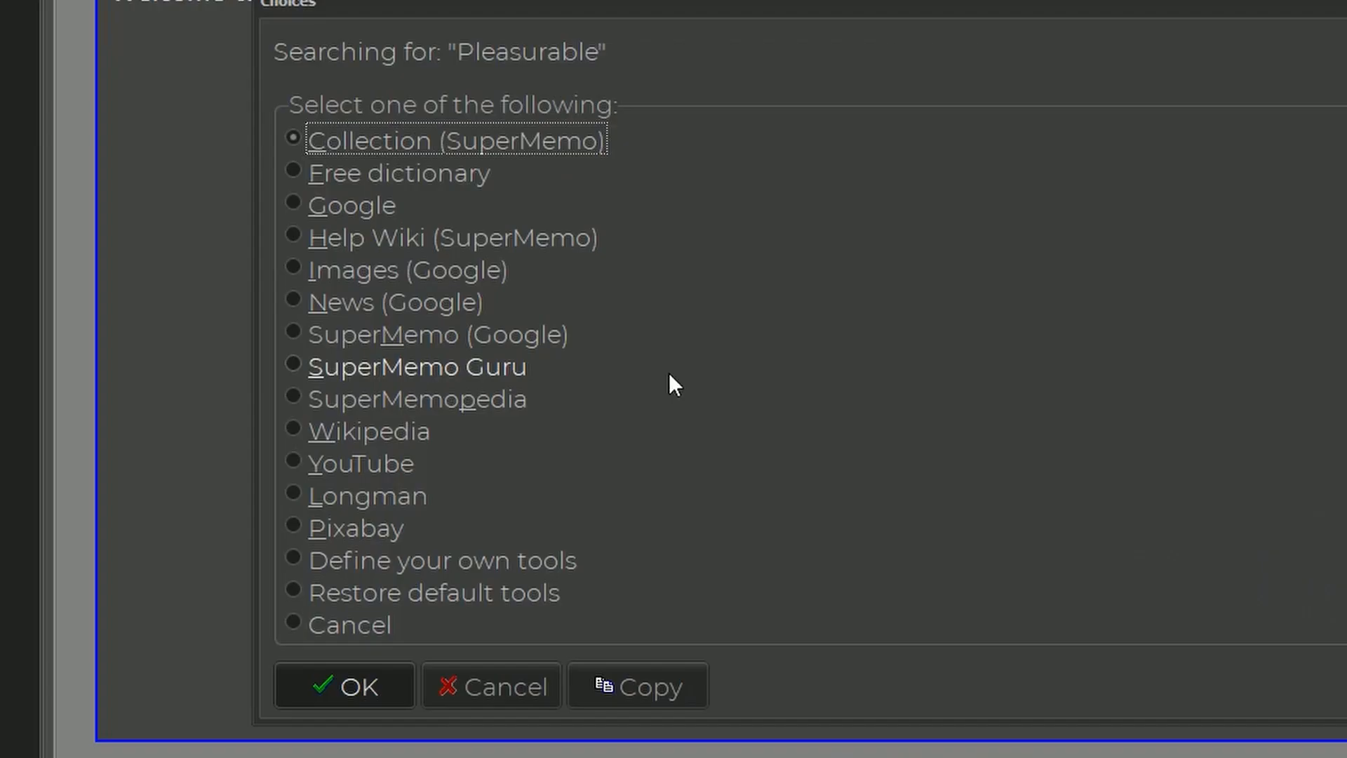
left_click(671, 320)
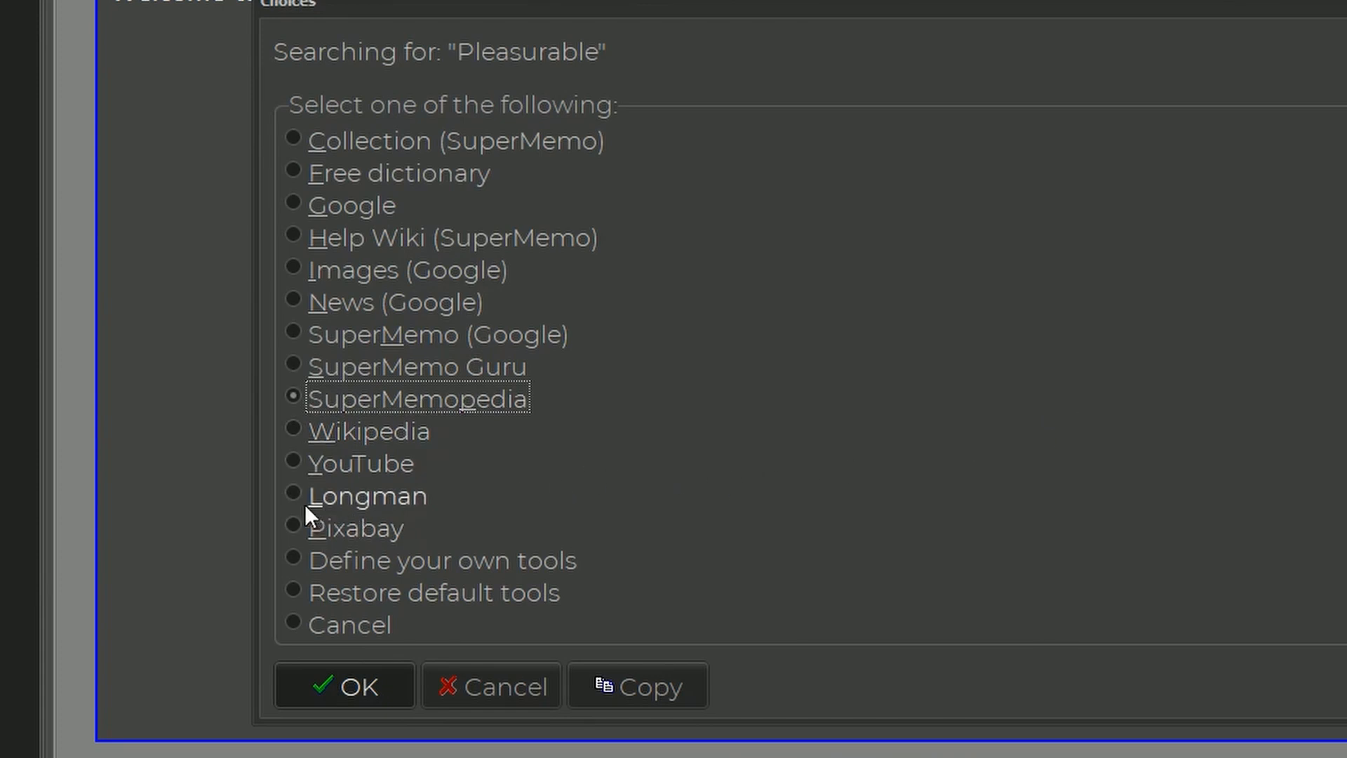
left_click(299, 523)
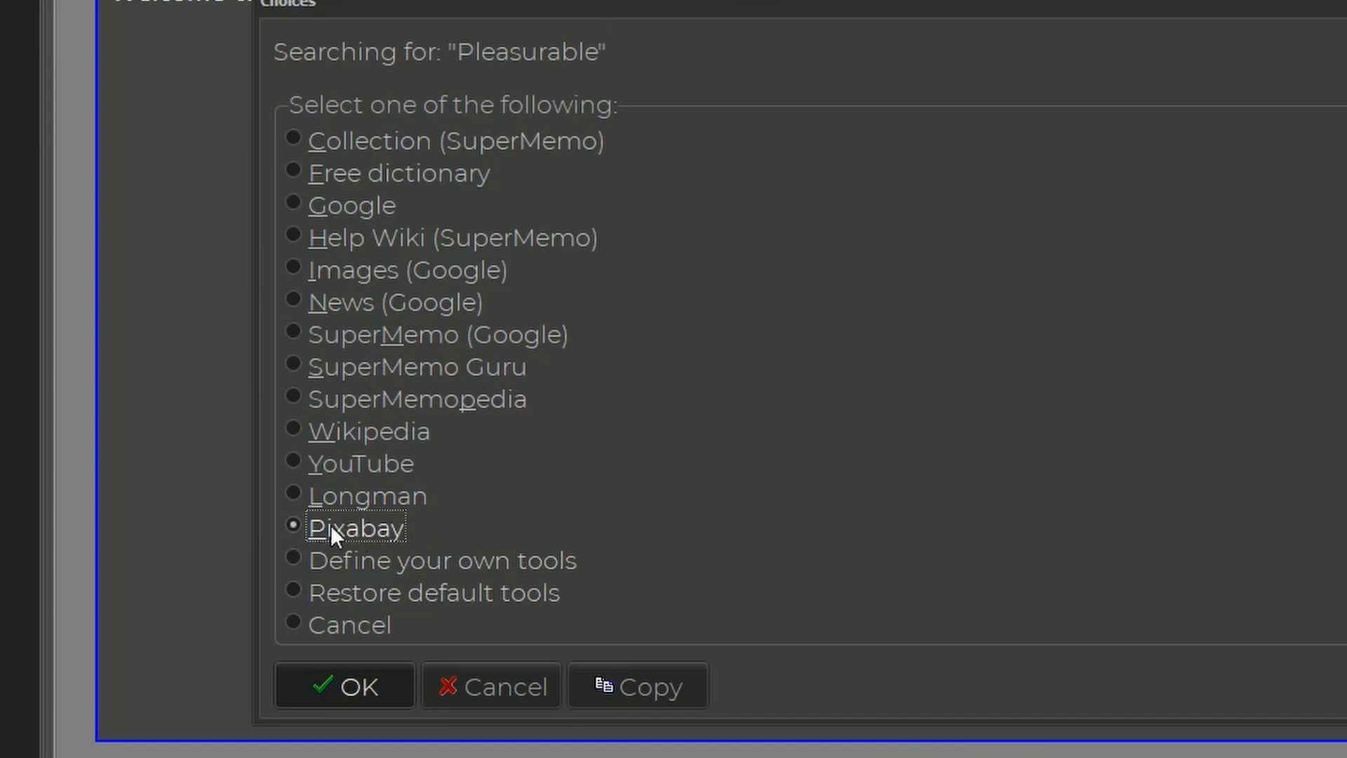
Move the "&" in the Pixabay line of search.ini so the name reads "Pi&xabay", save and close the file, and dismiss the search choices
left_click(387, 703)
left_click(37, 526)
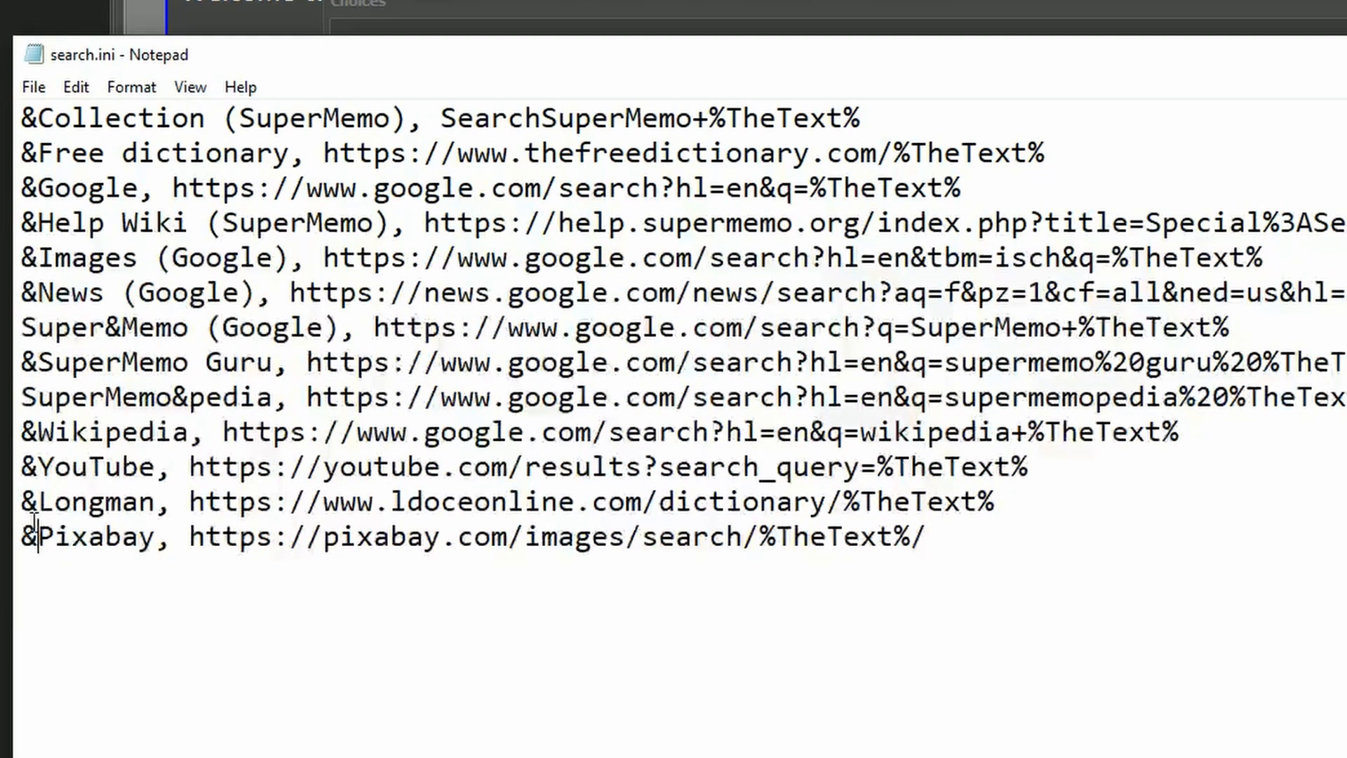
key("shift+Left")
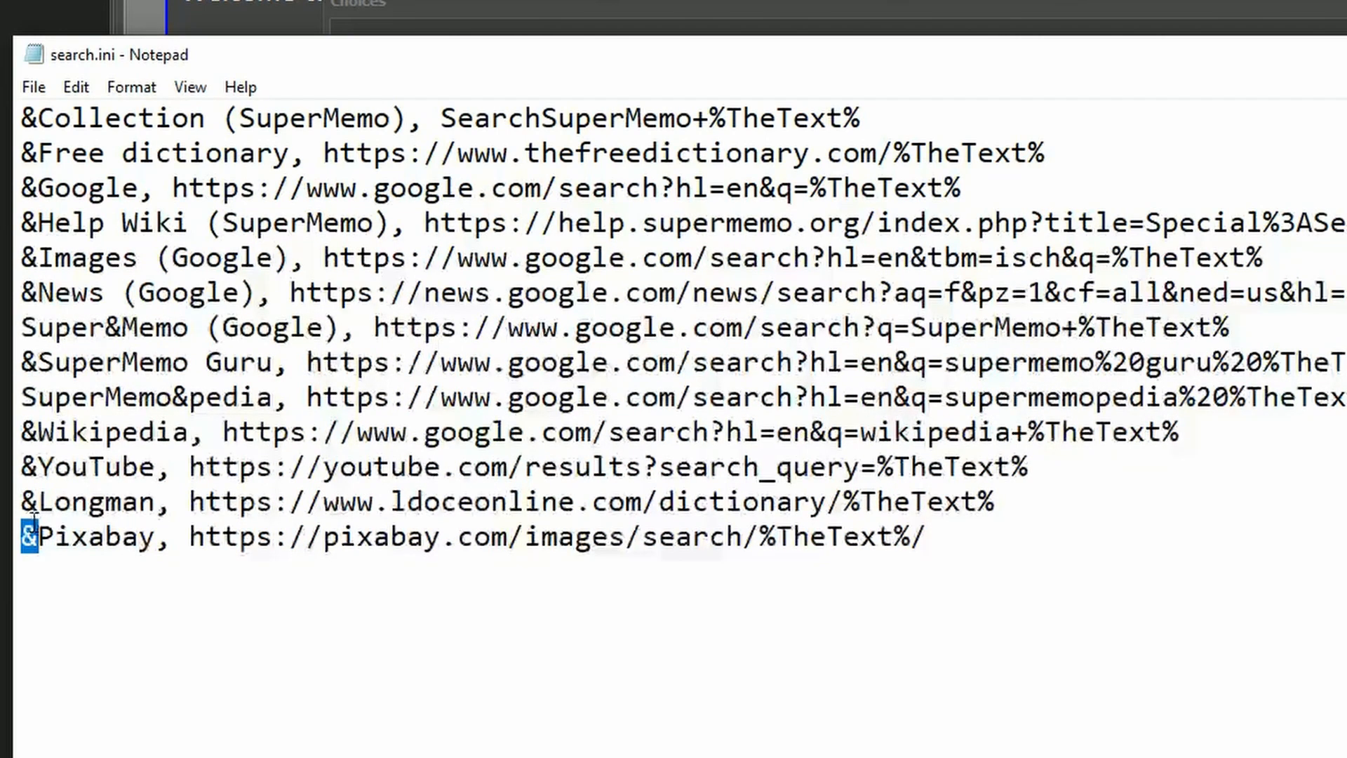
key("ctrl+x")
key("Right")
key("Right")
key("ctrl+v")
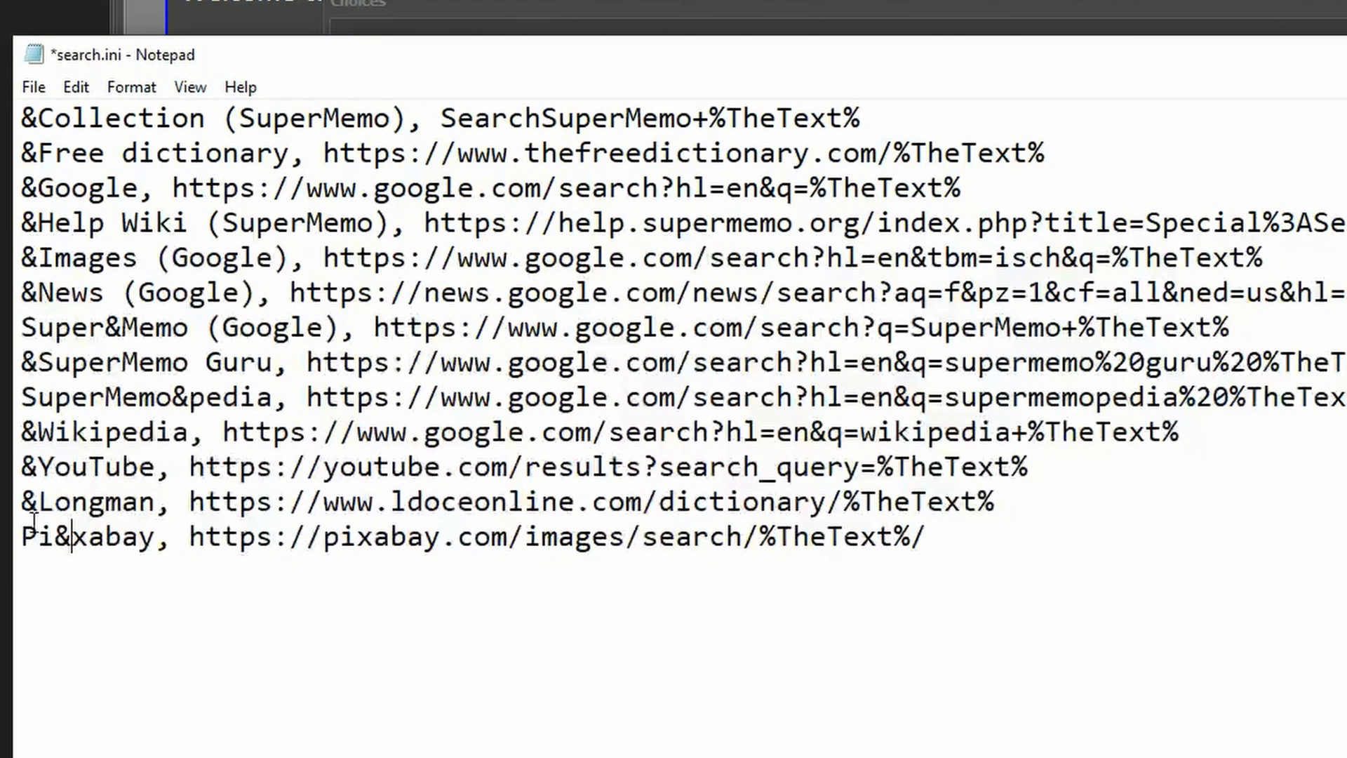
key("ctrl+s")
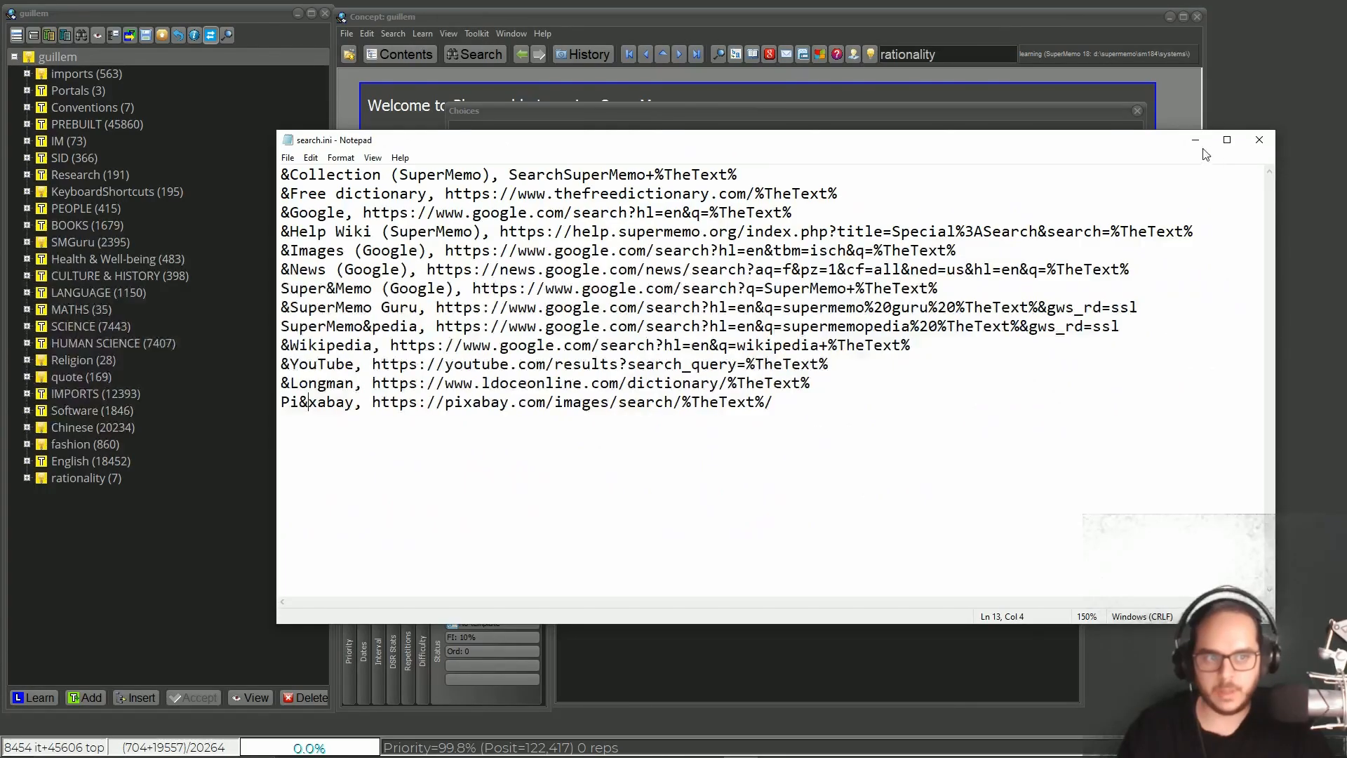
left_click(1258, 141)
key("Escape")
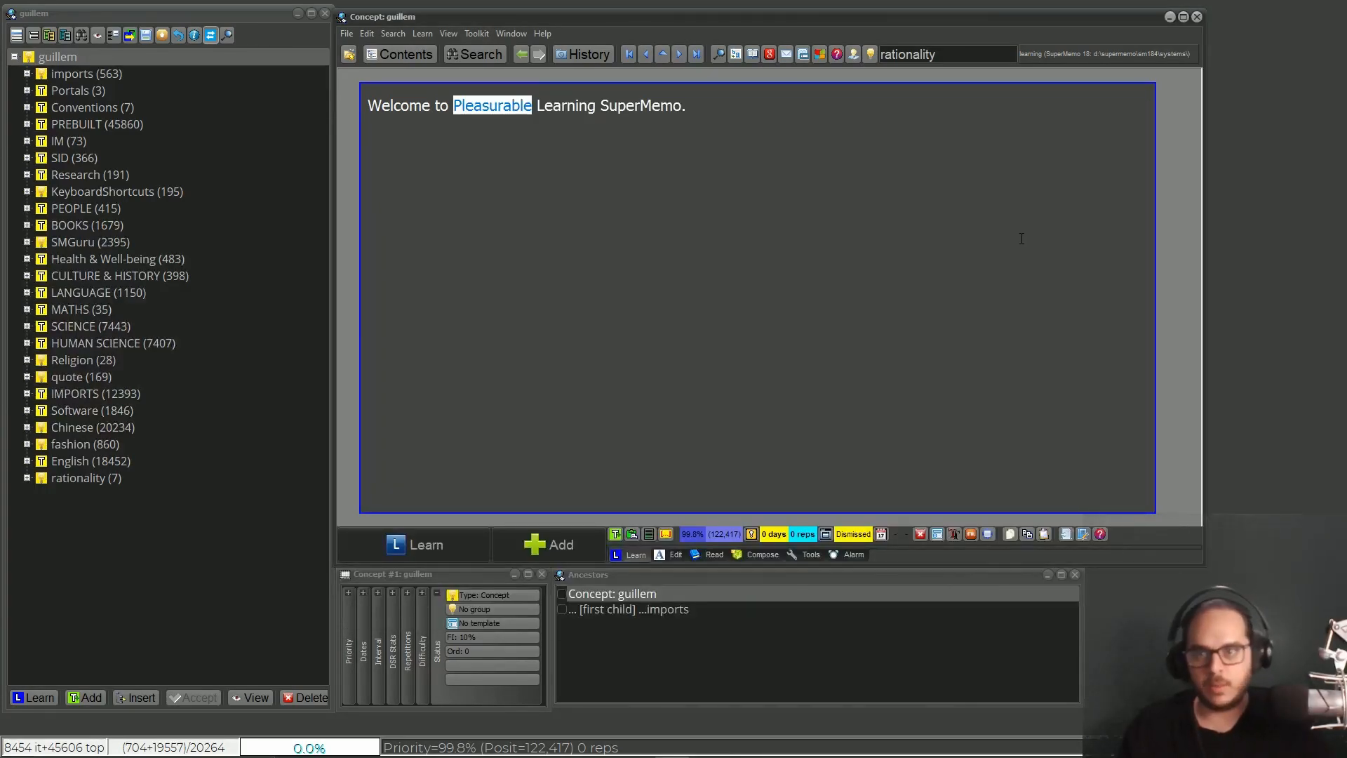
Reopen the web search choices for "Pleasurable" and check the underlined shortcut letter of Pixabay
key("ctrl+F3")
left_click(519, 448)
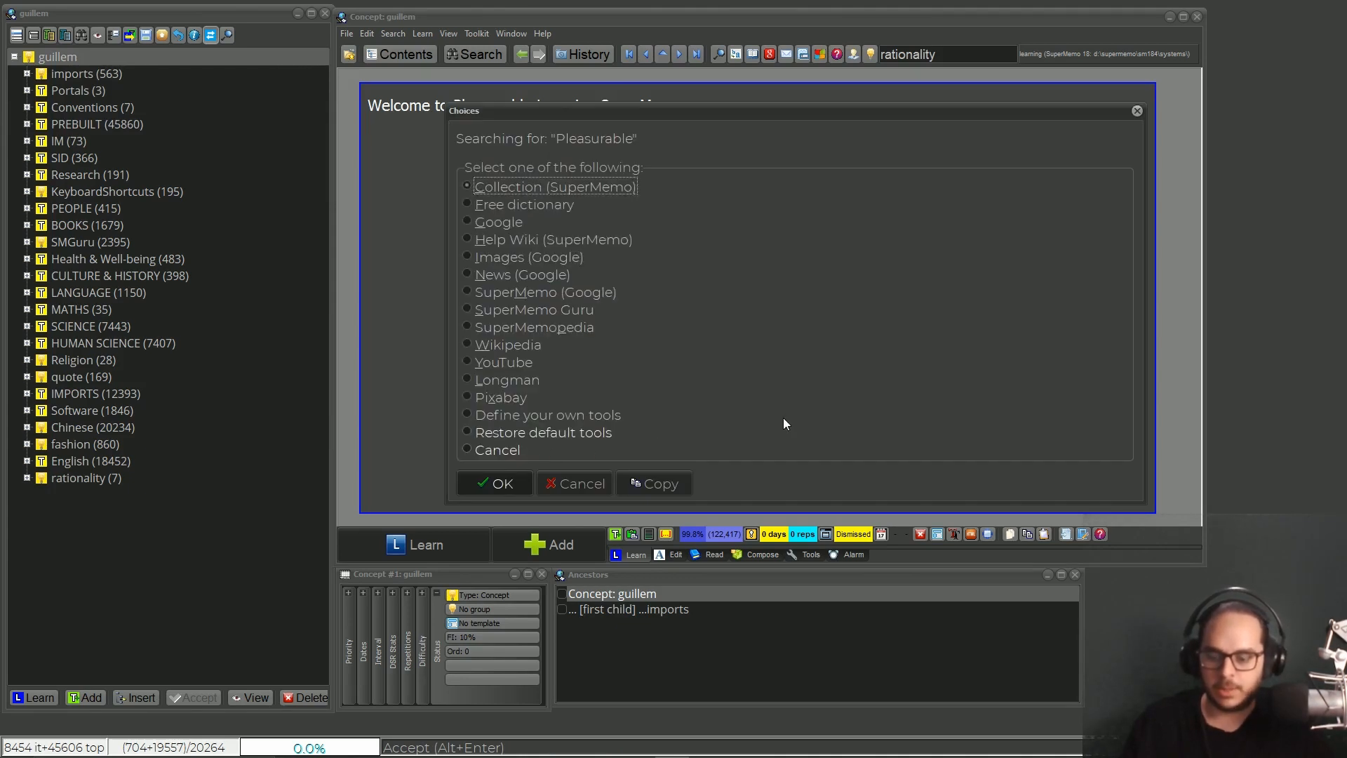
key("Escape")
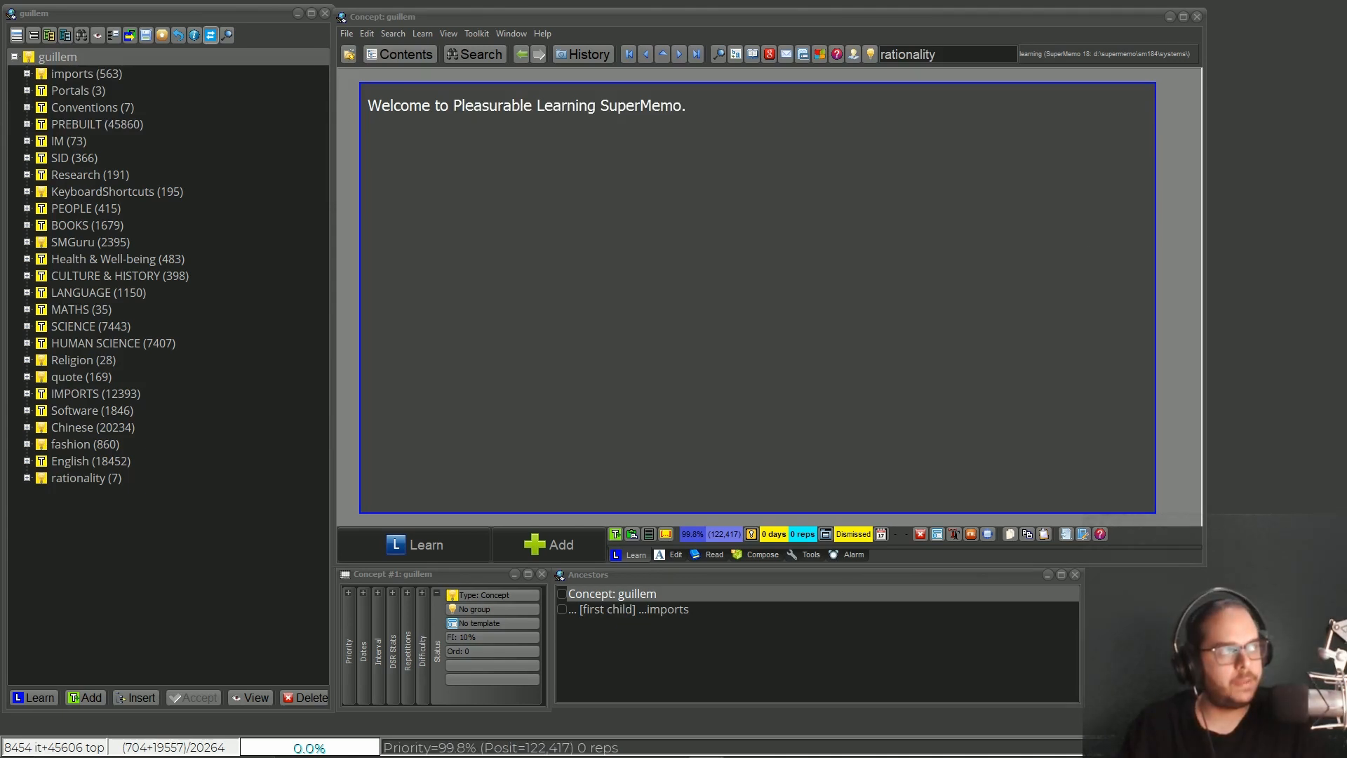
Open search.ini for defining custom tools, delete the text of the "&News (Google)" line, then save and close the file
key("F11")
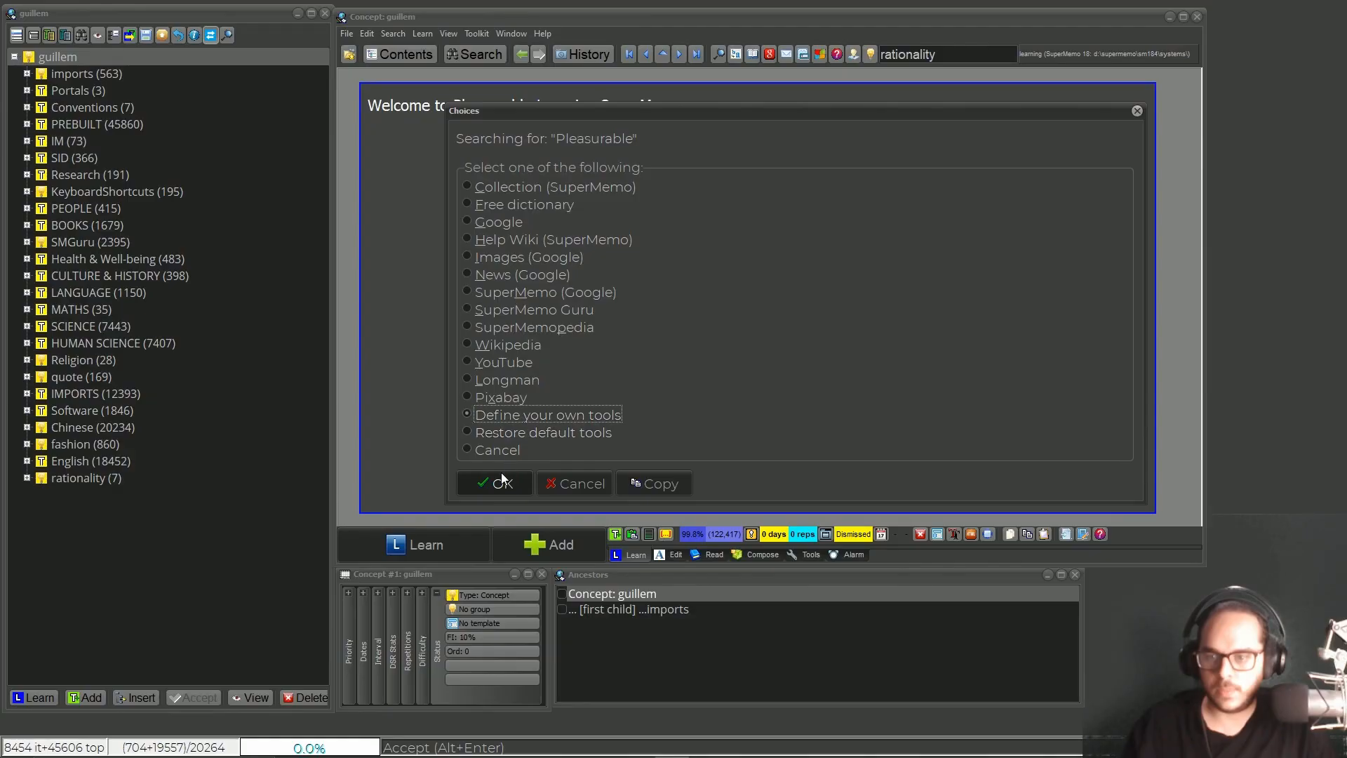
left_click(502, 479)
left_click_drag(811, 348, 499, 364)
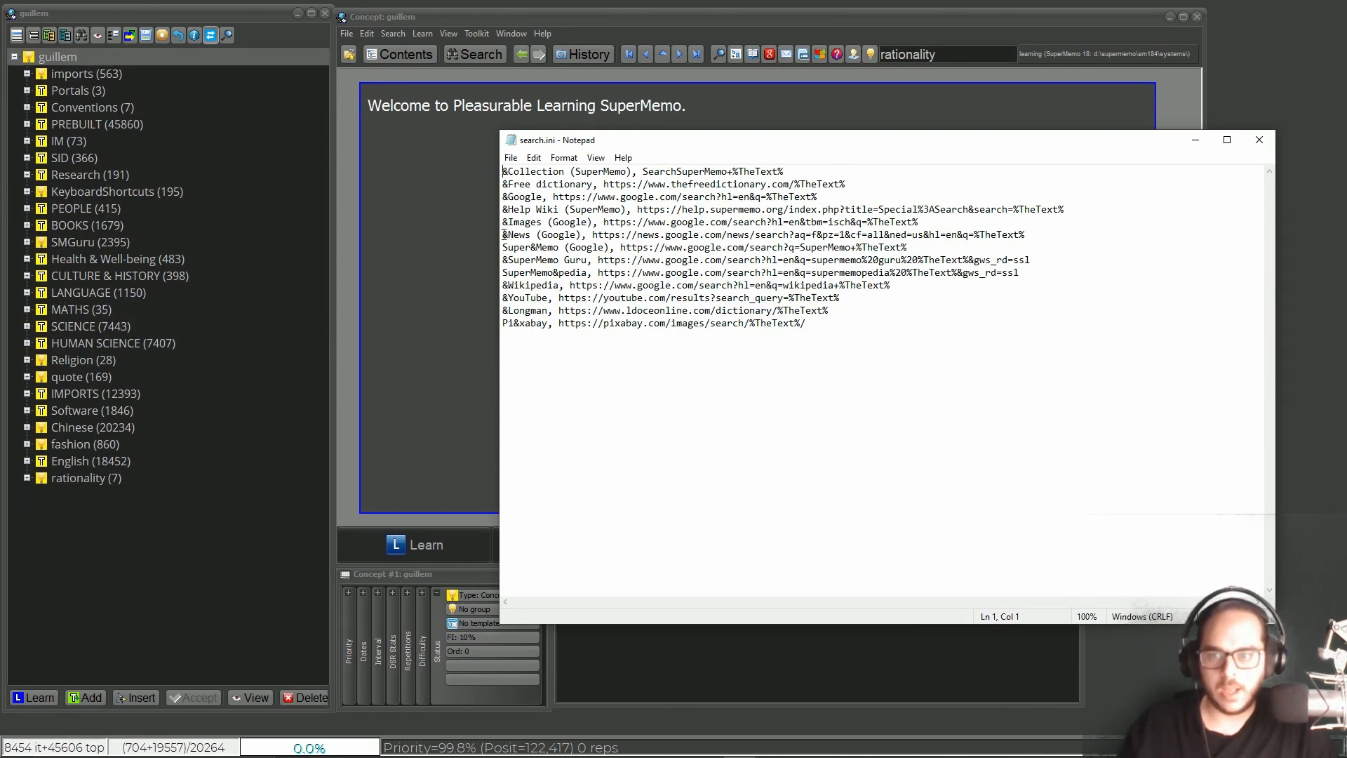
left_click_drag(504, 234, 1043, 229)
key("Delete")
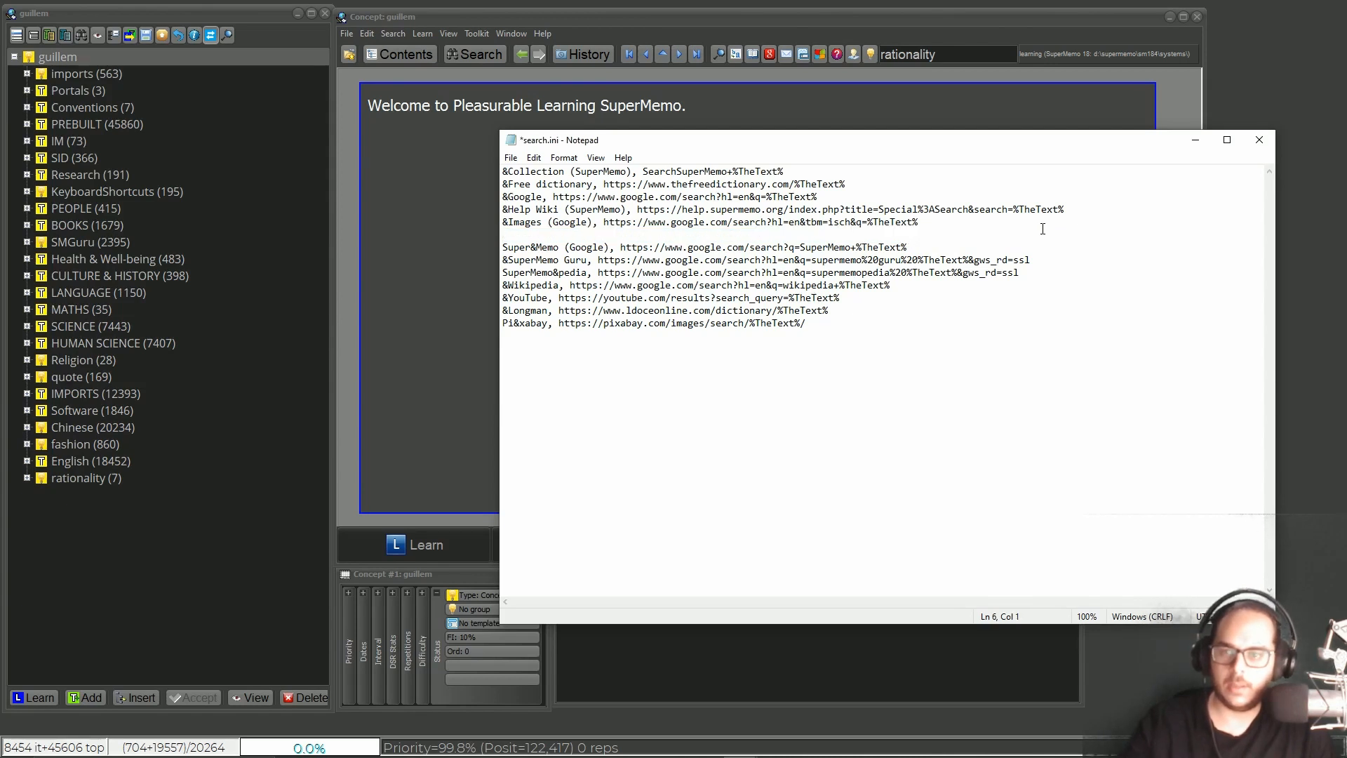
key("ctrl+s")
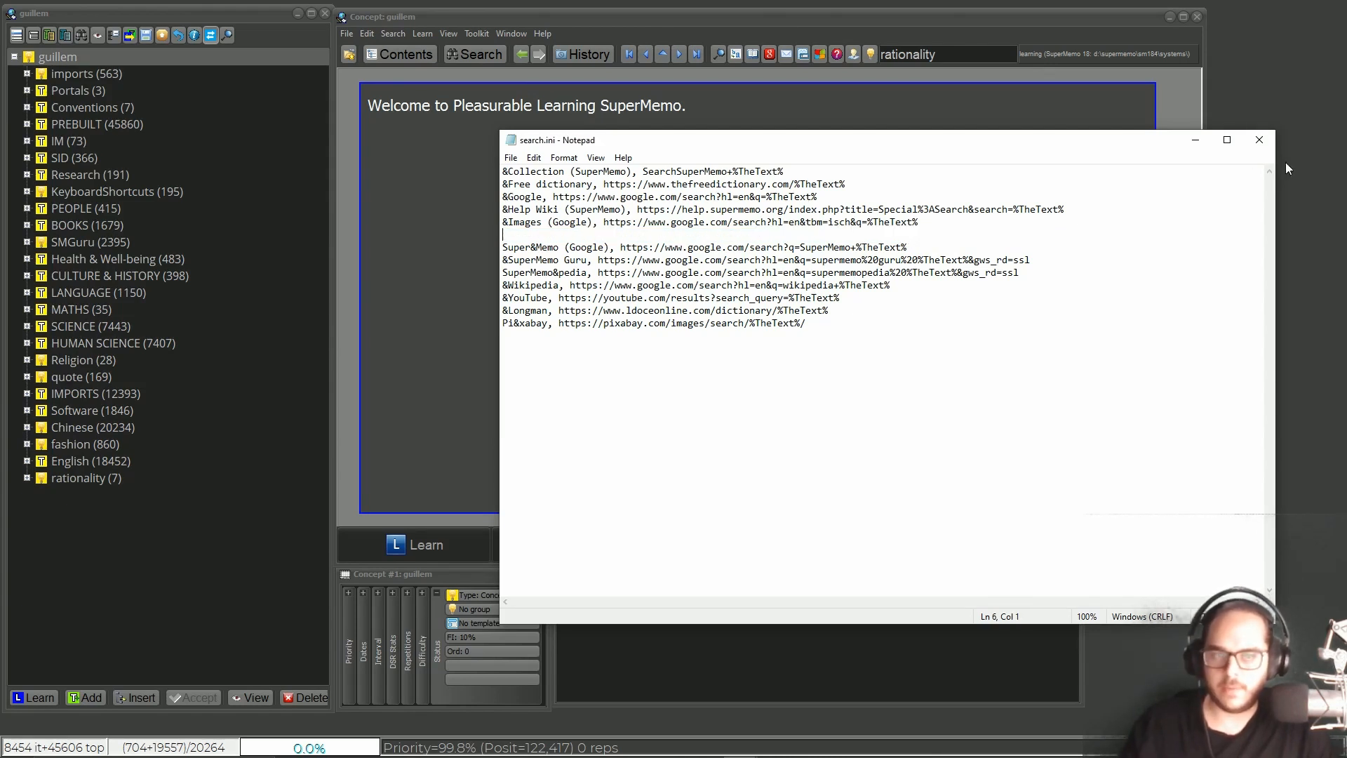
left_click(1260, 138)
Open the web search choices for "Pleasurable" and examine the entry between Images (Google) and SuperMemo (Google)
key("ctrl+F3")
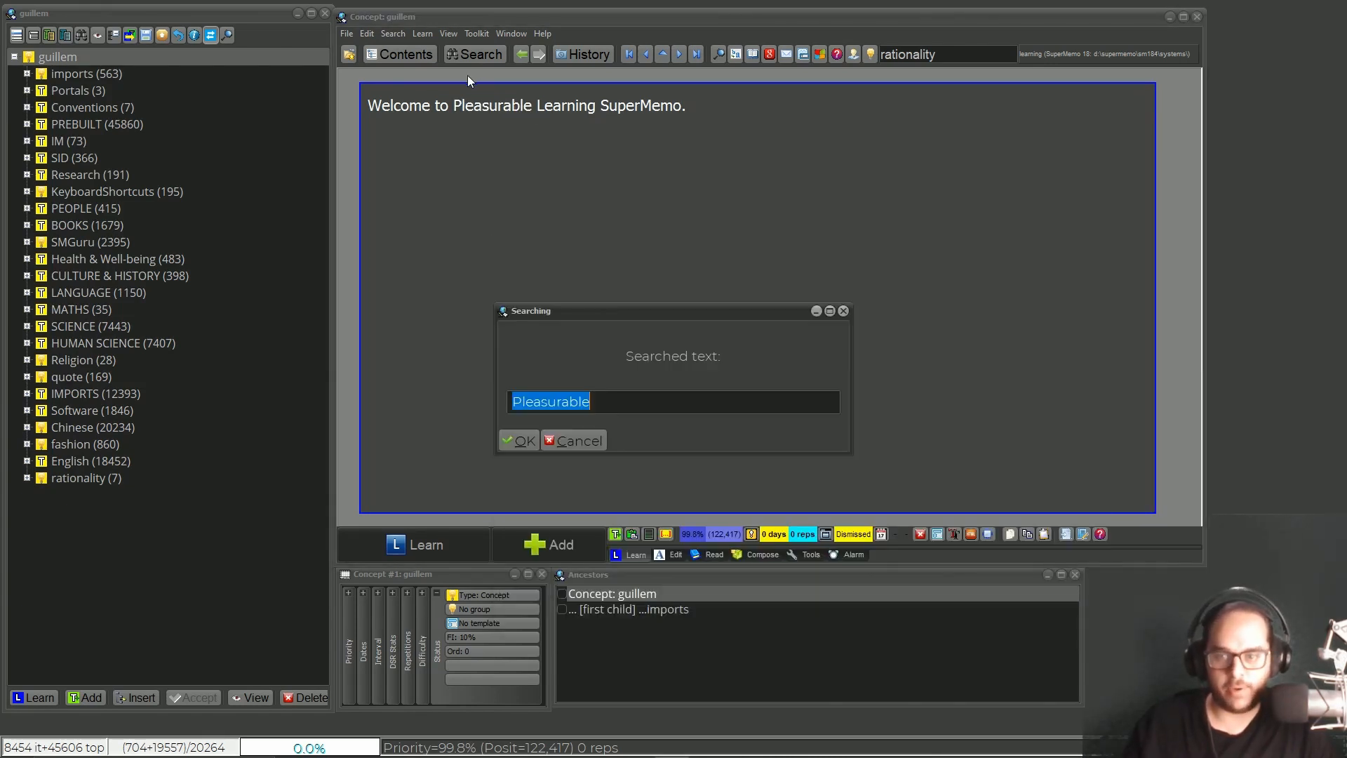
left_click(501, 439)
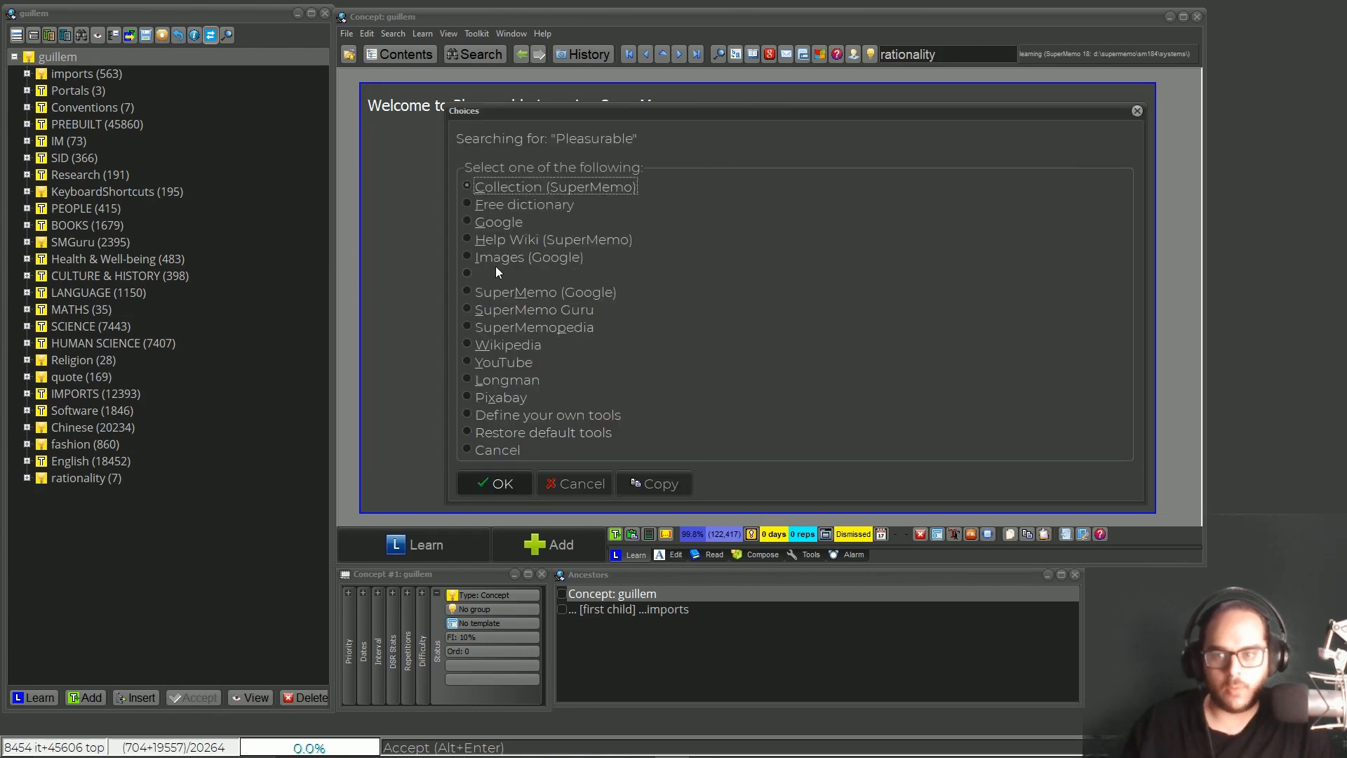
left_click(500, 275)
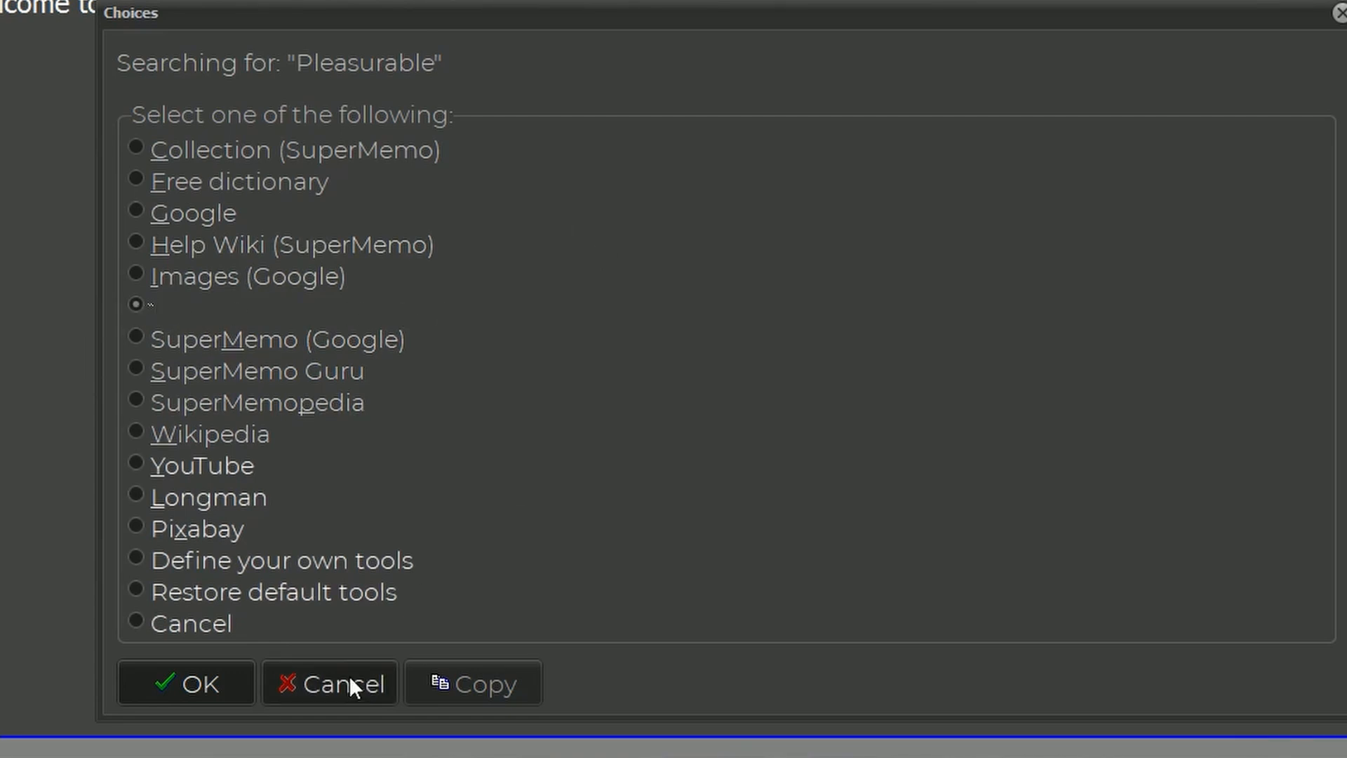
Reopen search.ini from the search choices and remove the empty line between the Images (Google) and Super&Memo (Google) entries
left_click(281, 560)
left_click(186, 682)
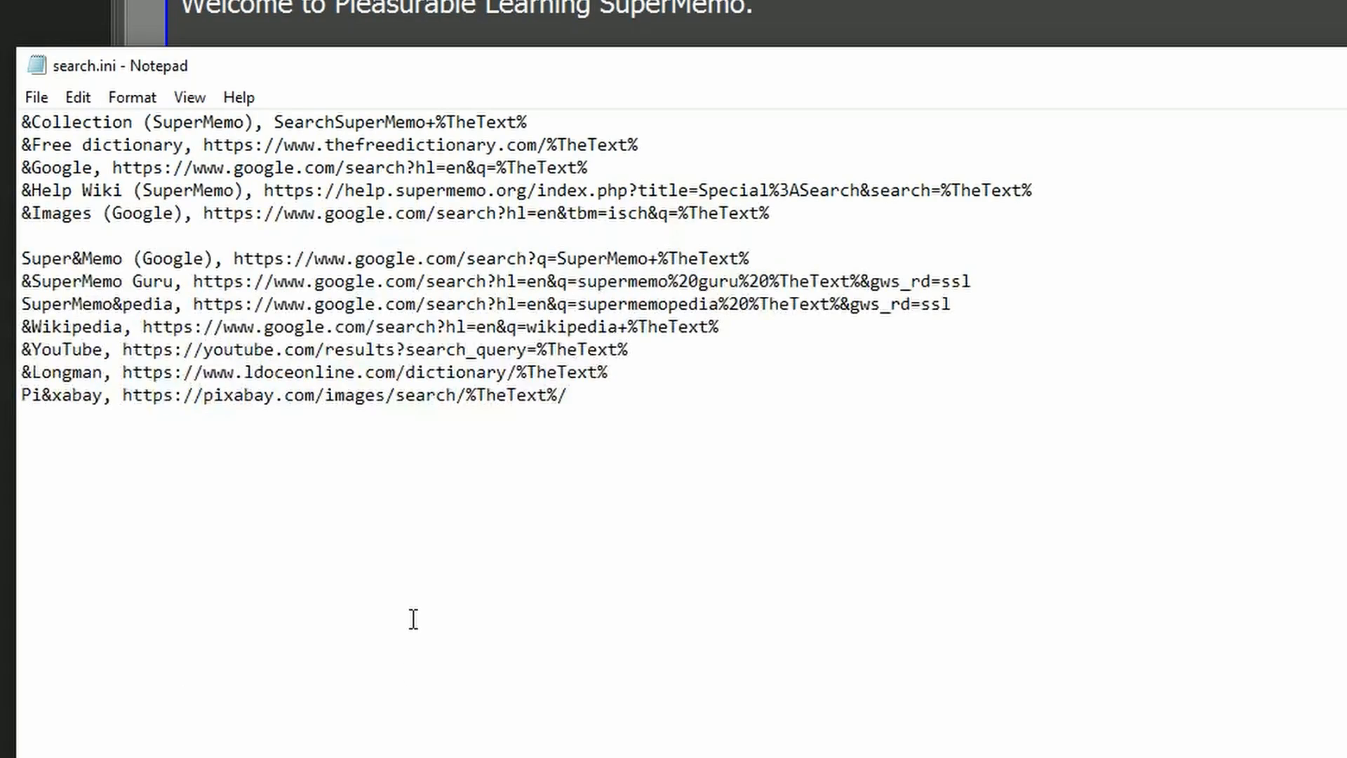
left_click(98, 235)
key("Delete")
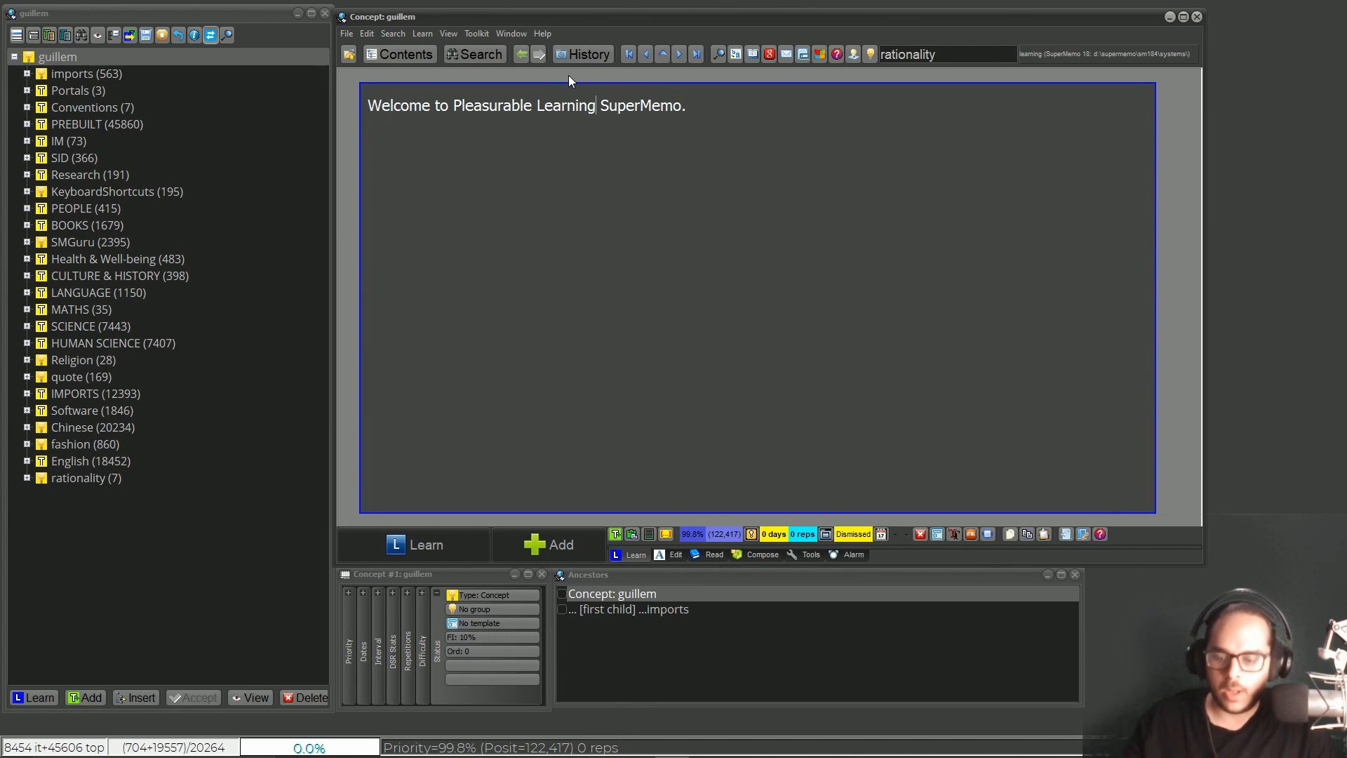
Restore the default search tools and check the list of search choices for "Welcome to Pleasurable Learning SuperMemo"
key("ctrl+F3")
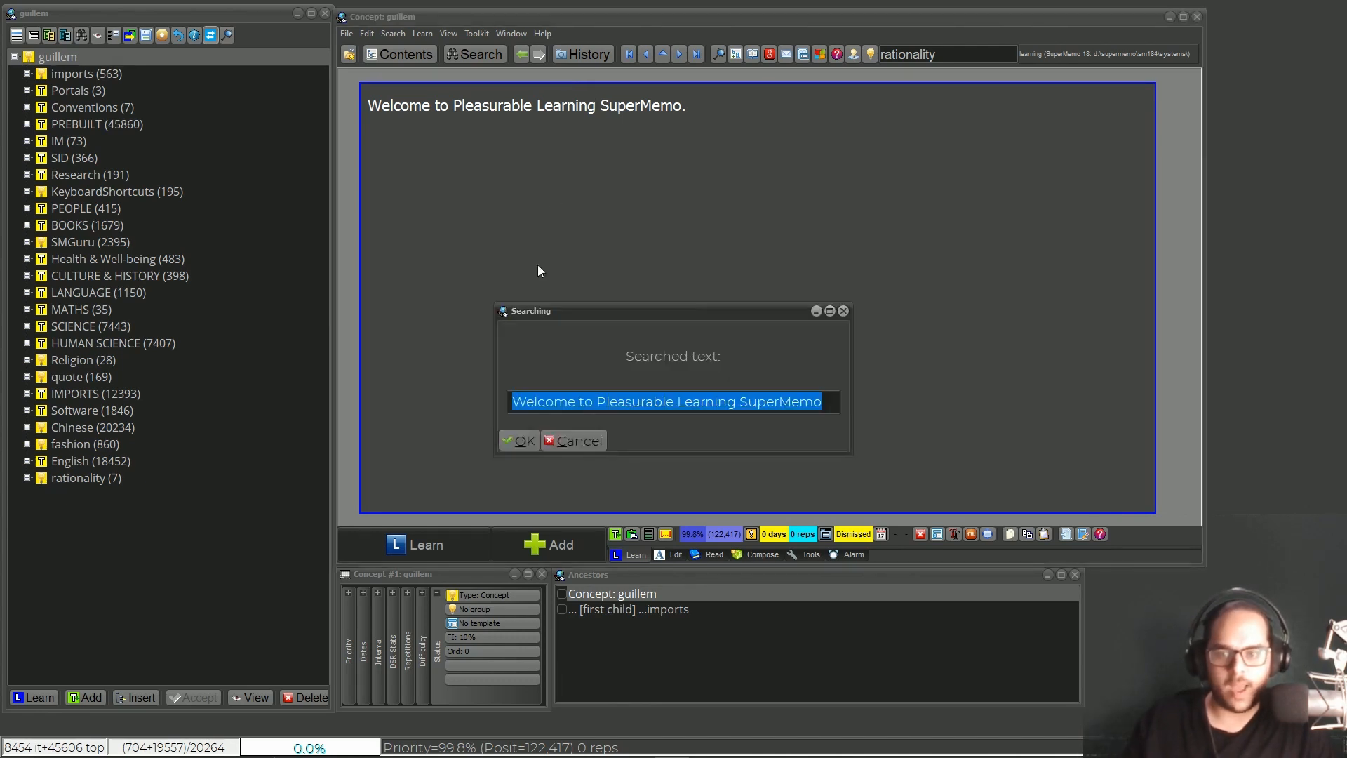
left_click(524, 438)
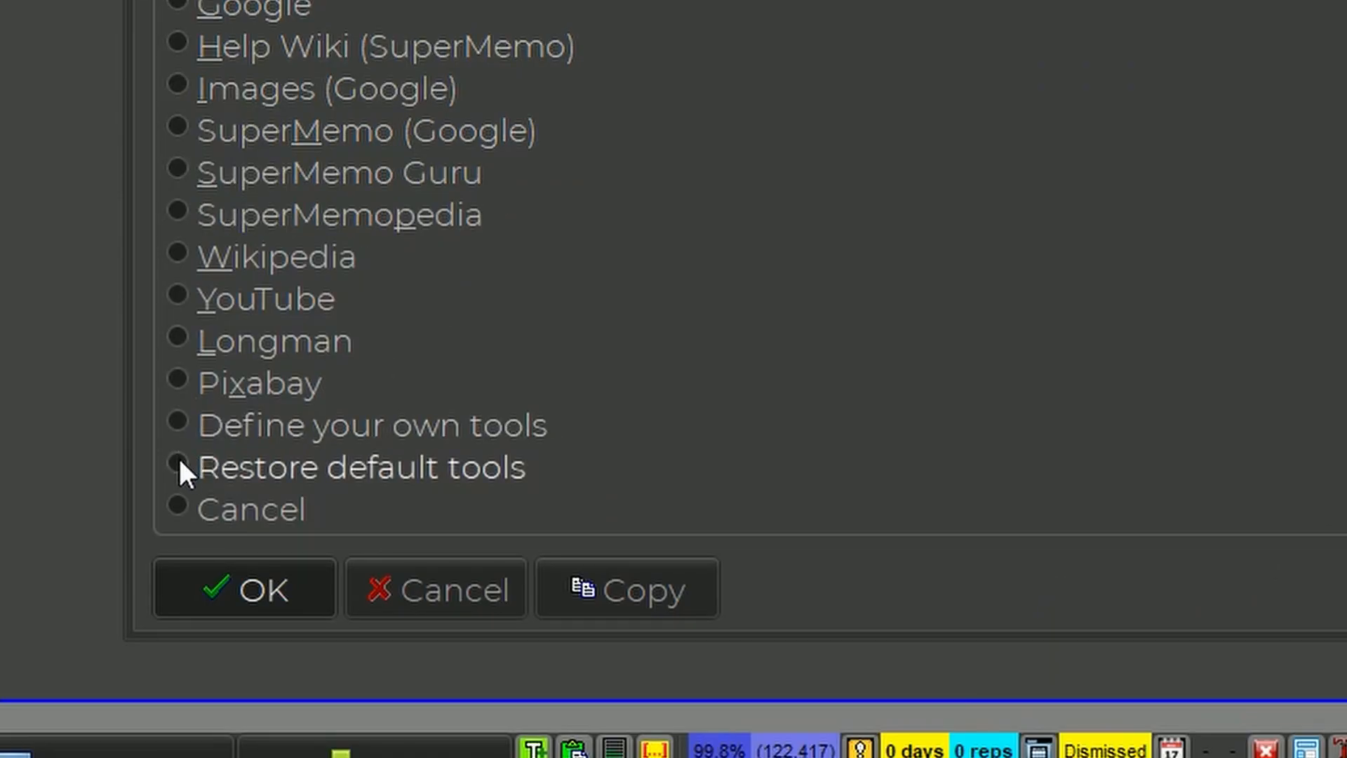
left_click(182, 463)
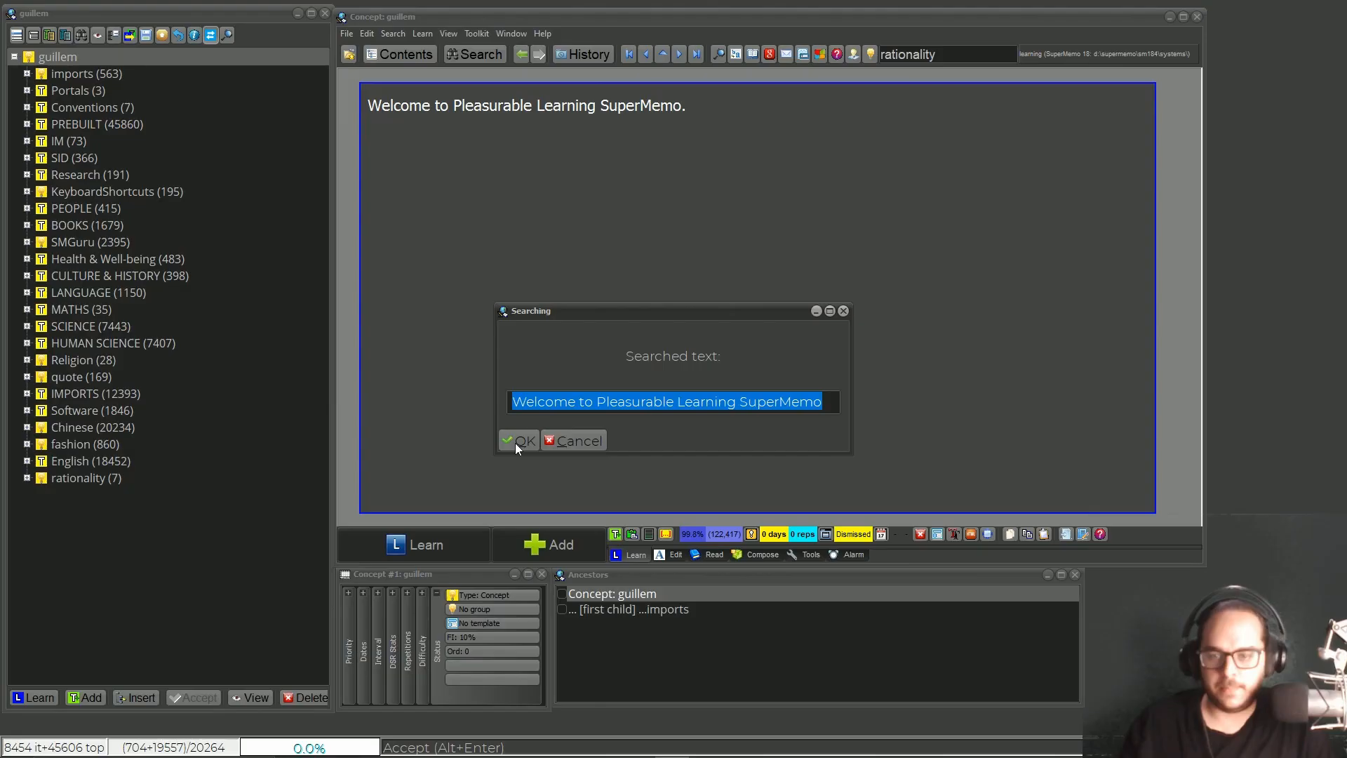
left_click(515, 444)
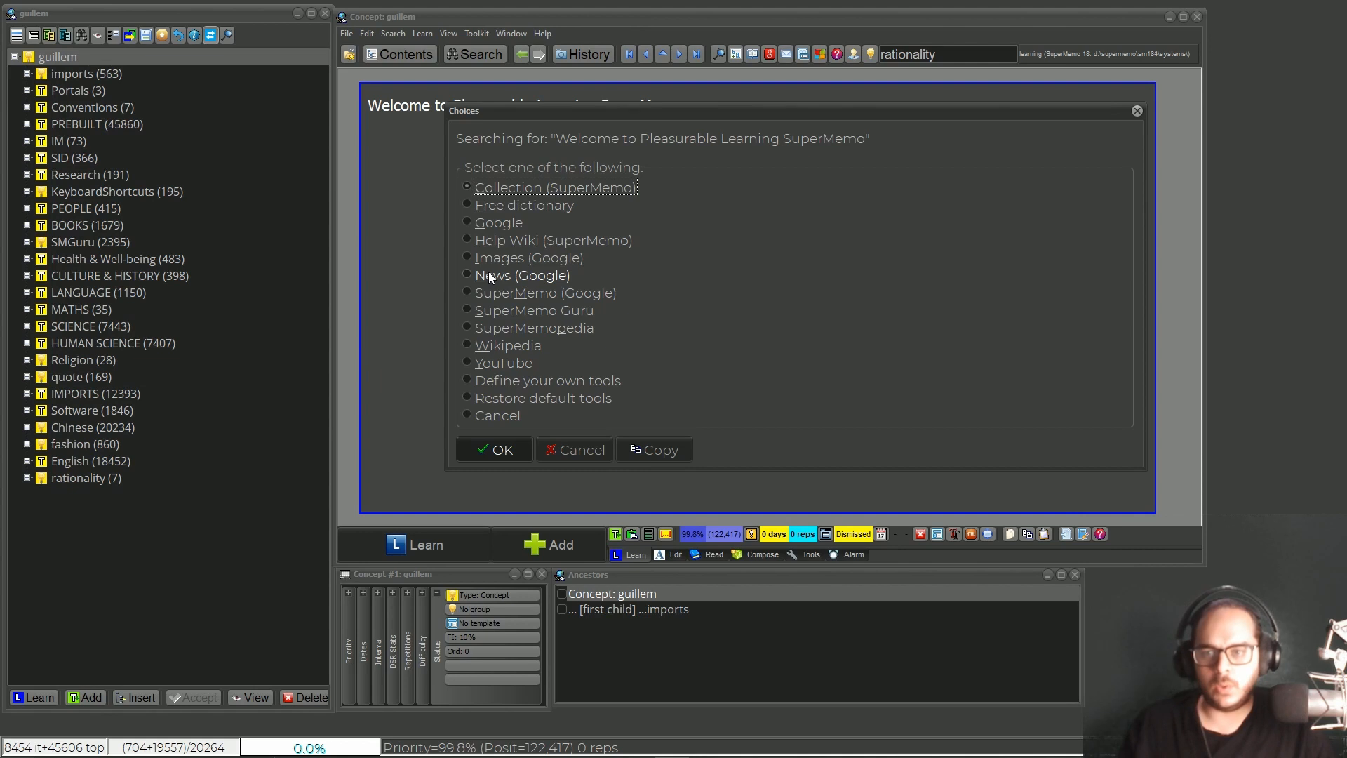
left_click(566, 243)
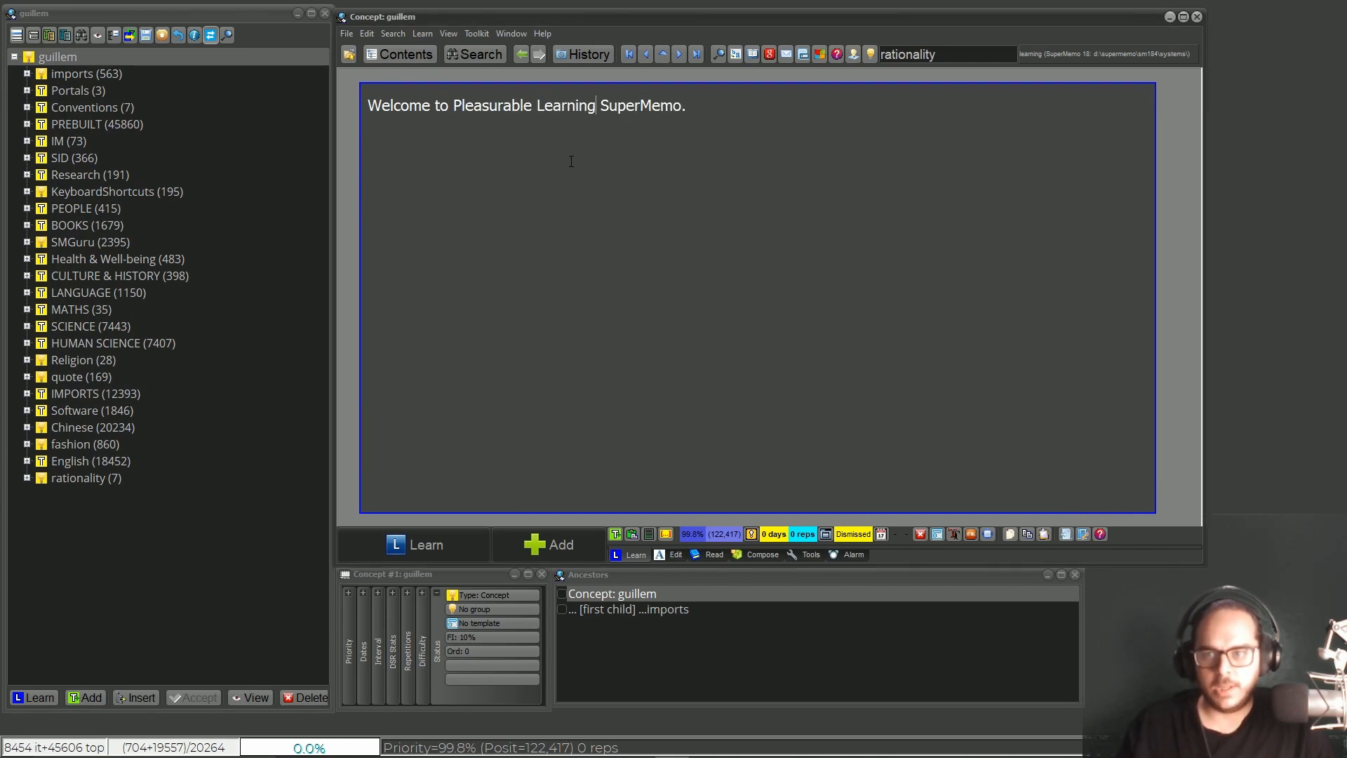
Open the web search choices for the word "Pleasurable", pick Google, and close the choices
left_click_drag(532, 108, 454, 108)
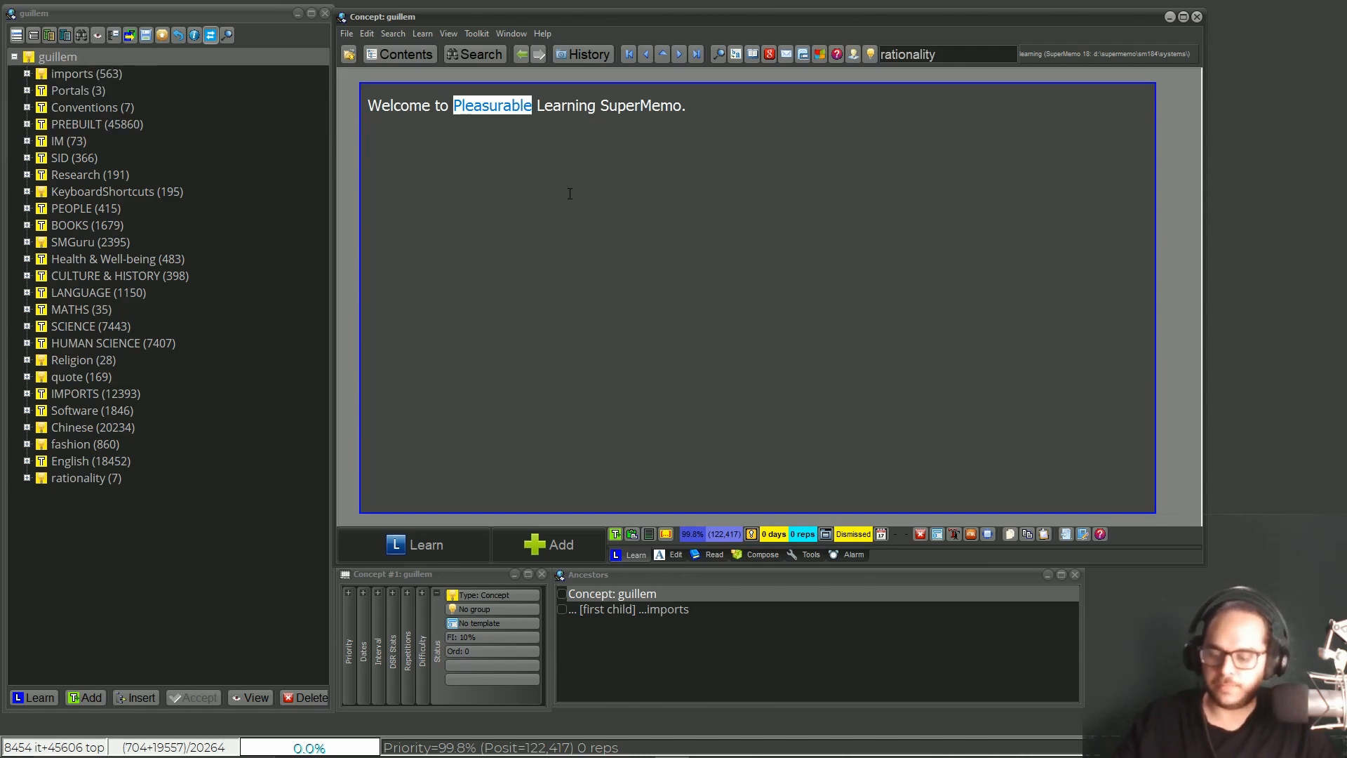
key("ctrl+F3")
key("Return")
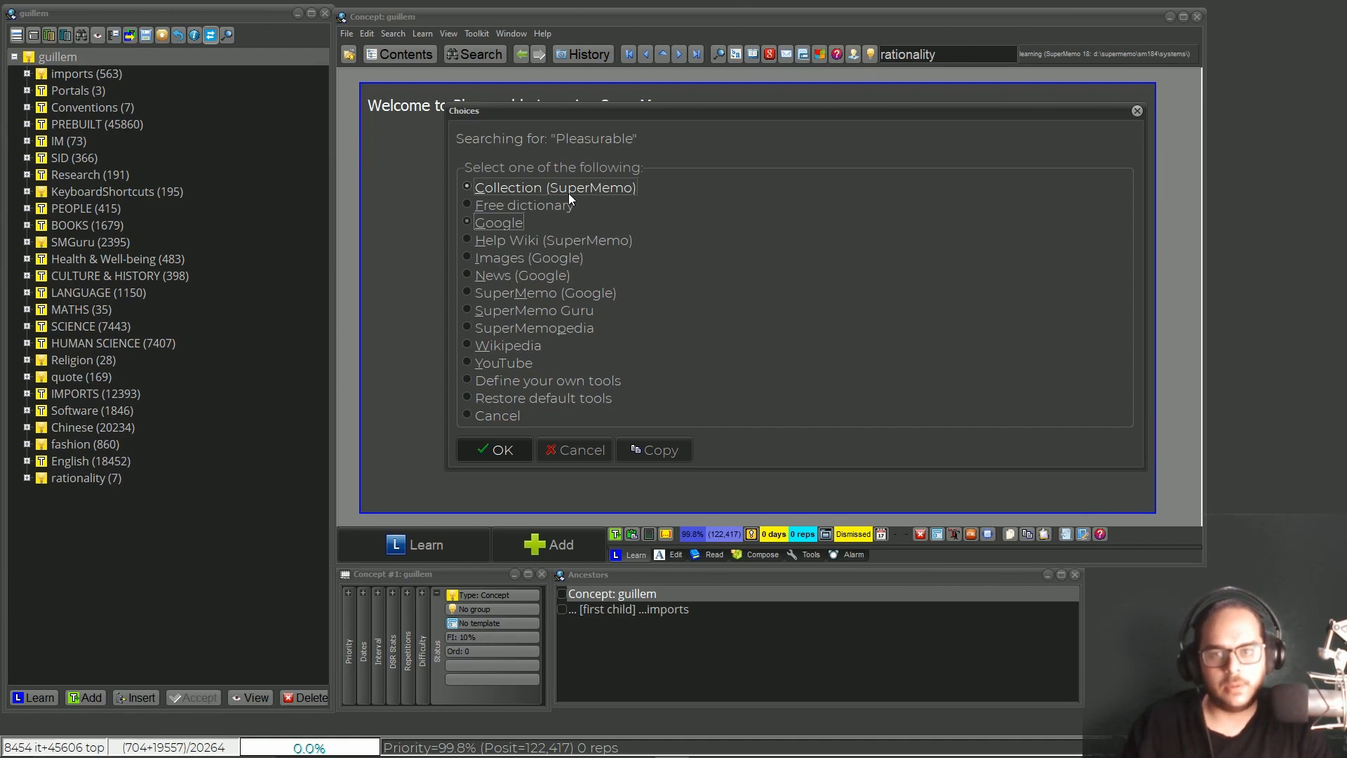
key("Escape")
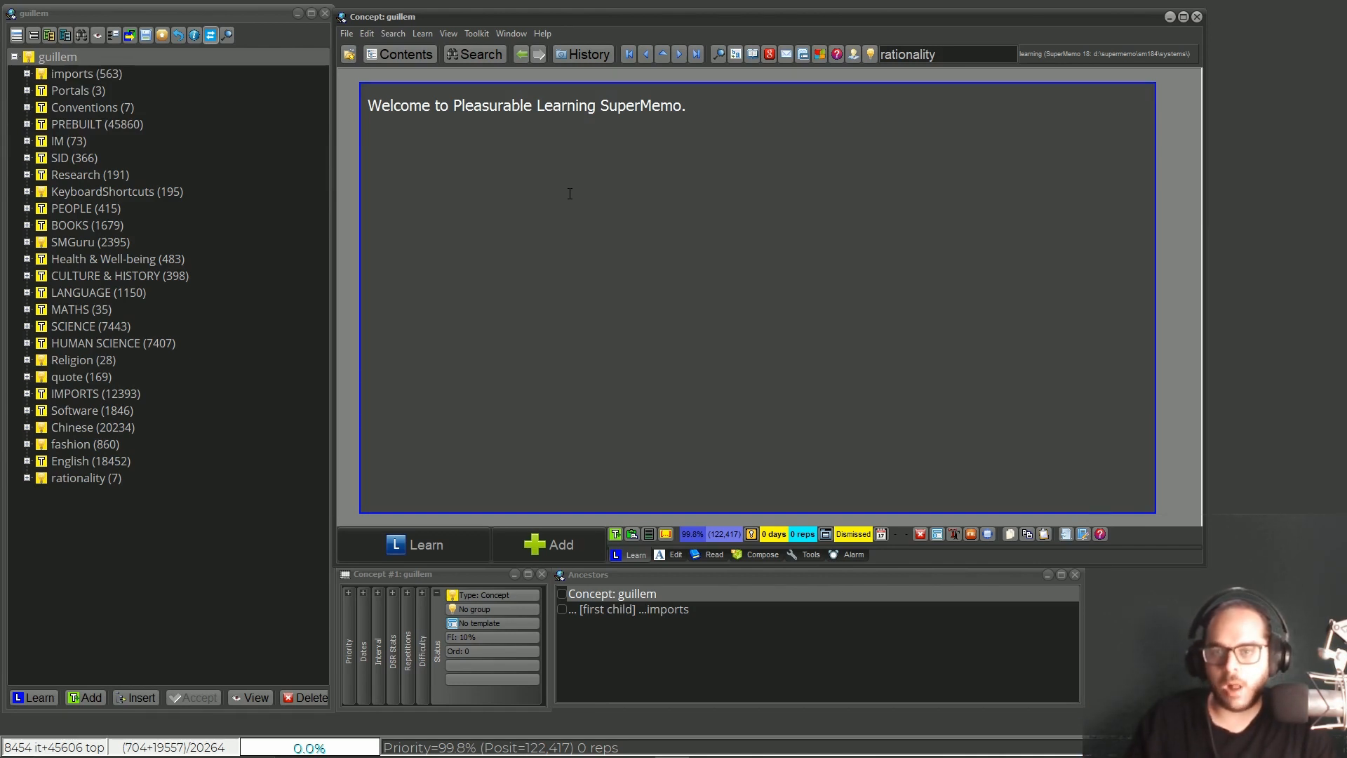
Select the word "Pleasurable" again in the welcome text
double_click(457, 109)
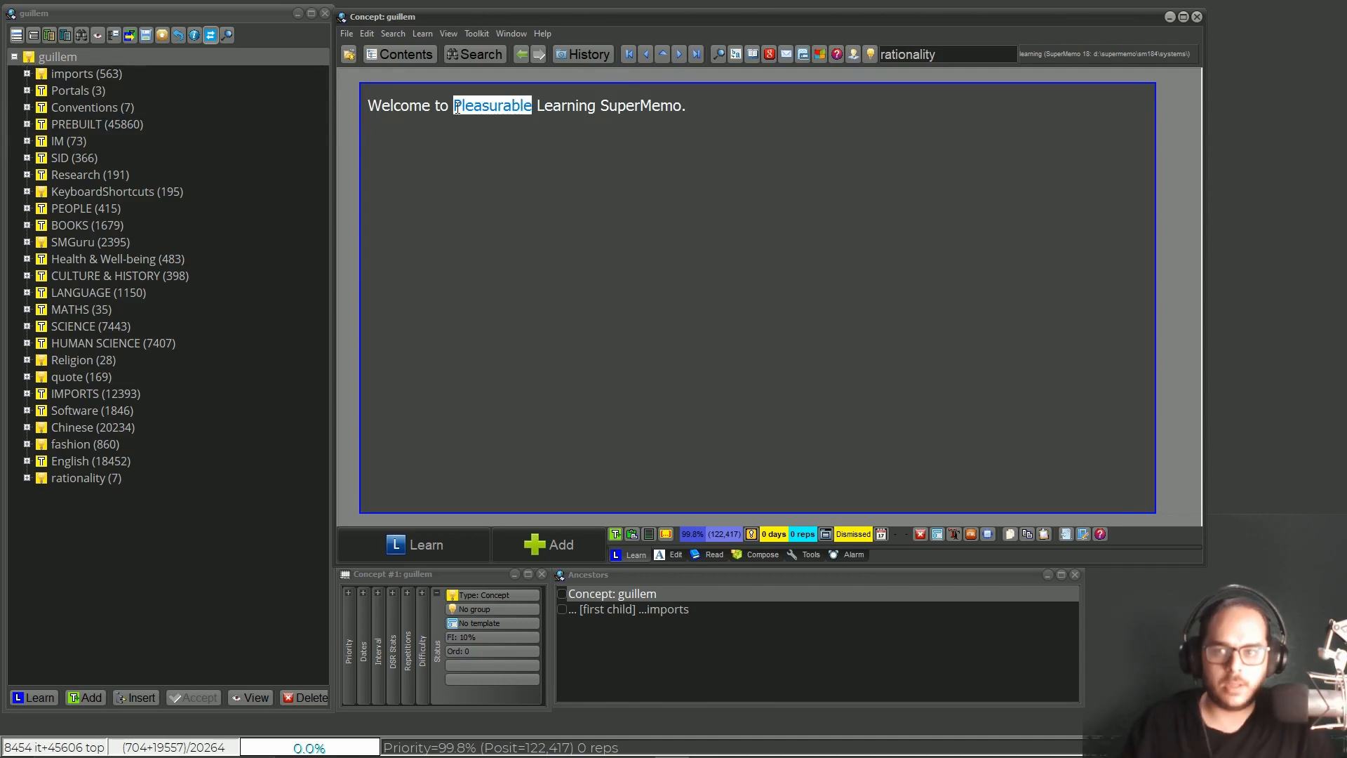